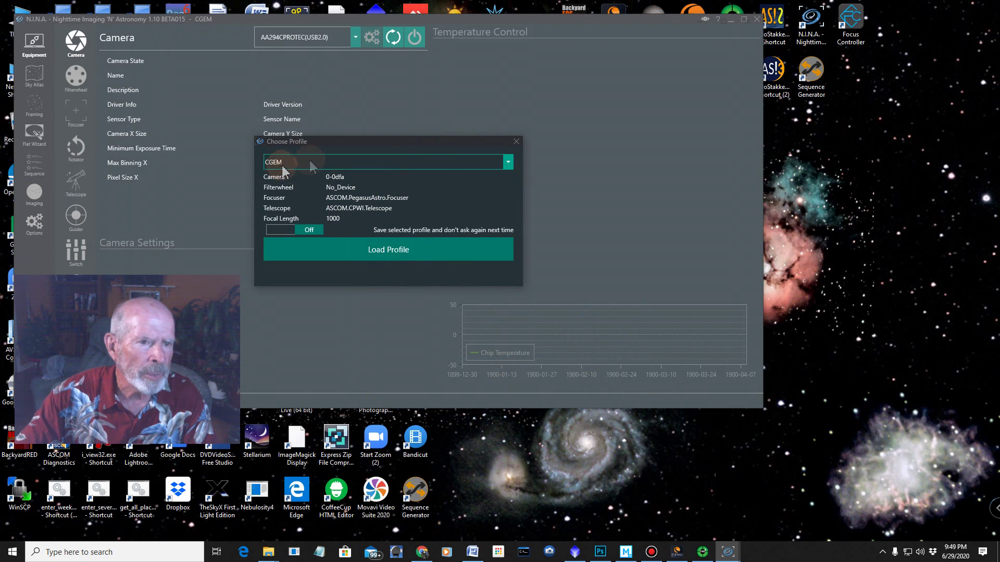
# Load the CGEM equipment profile and move the program window clear of the webcam picture.
pyautogui.click(508, 163)
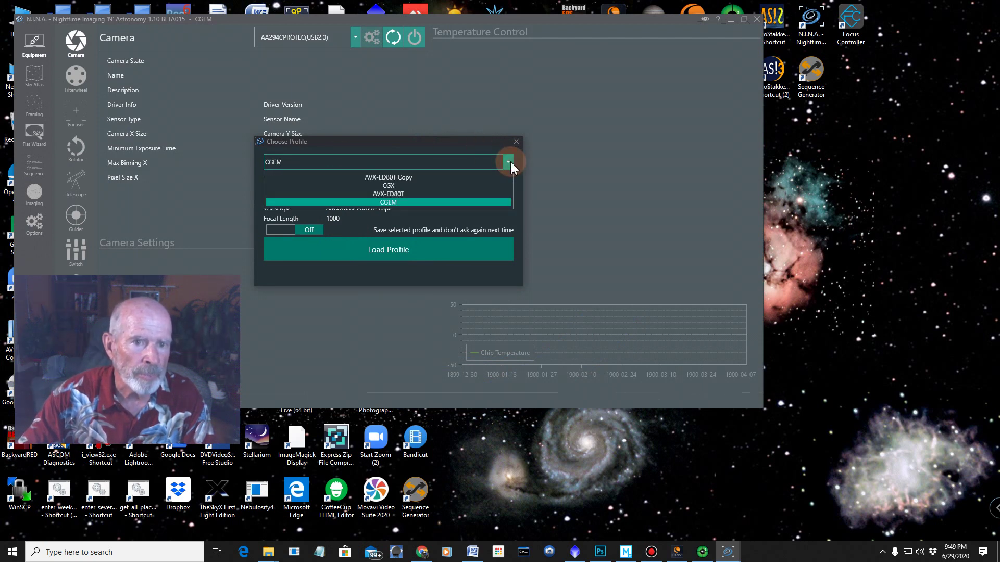
pyautogui.click(508, 163)
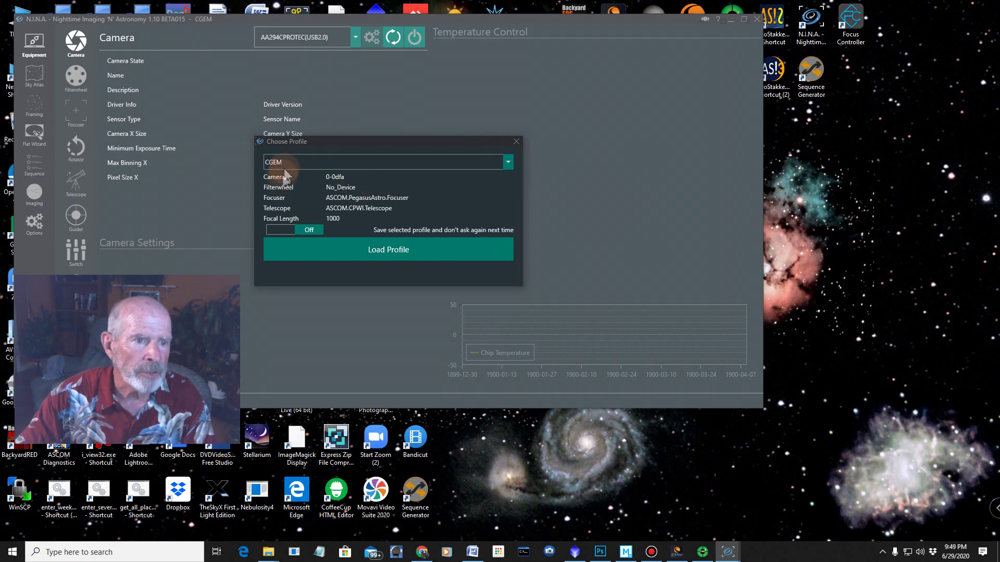
pyautogui.click(411, 252)
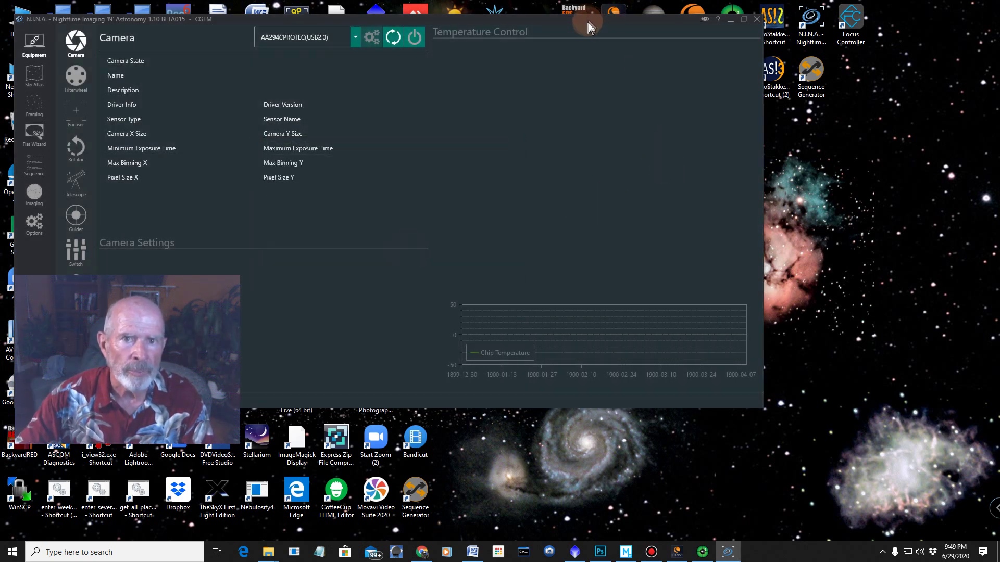
pyautogui.moveTo(580, 21); pyautogui.dragTo(809, 21)
# Connect the AA294CPROTEC(USB2.0) camera and start cooling it to a target temperature of 0.
pyautogui.click(260, 42)
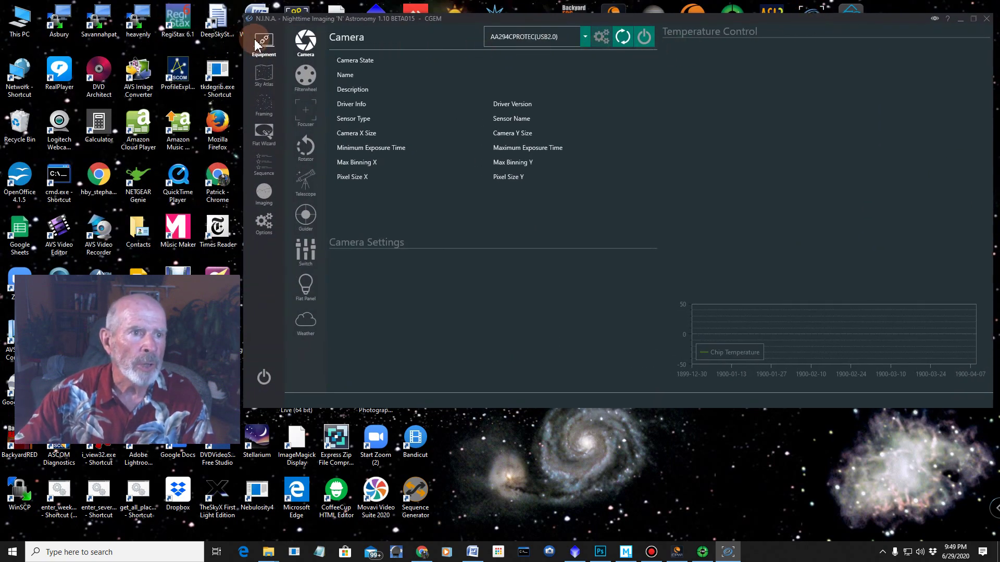
pyautogui.click(309, 40)
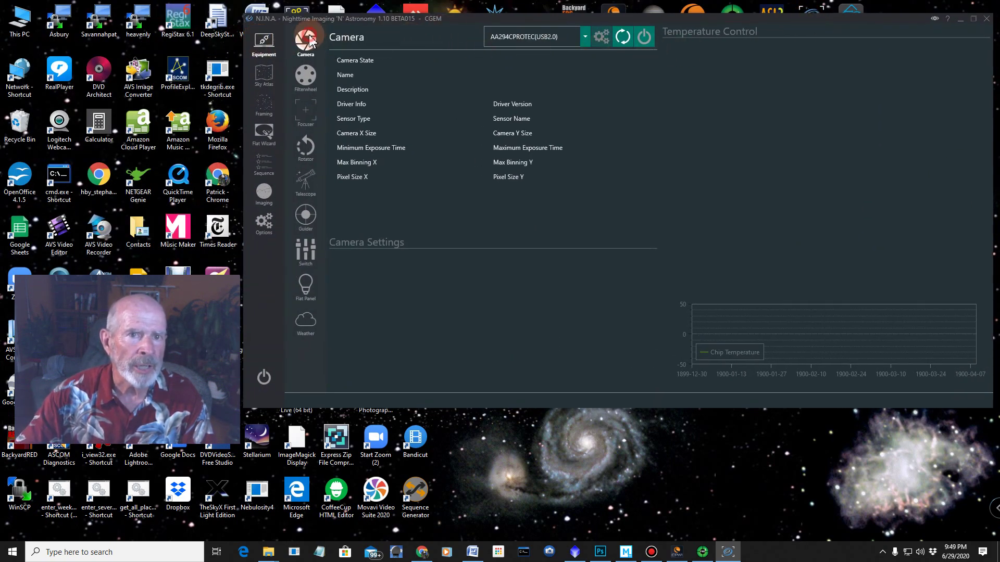
pyautogui.click(584, 41)
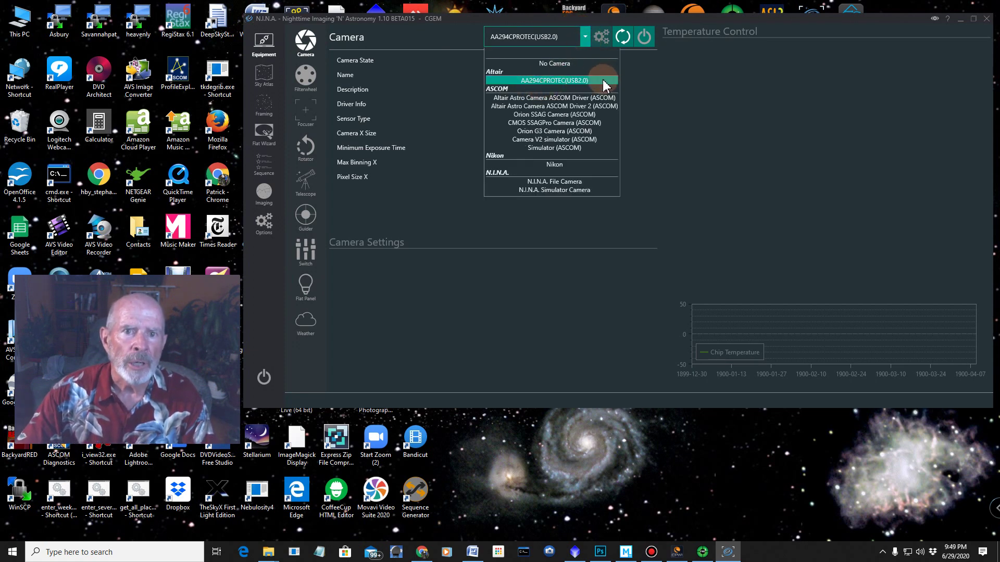
pyautogui.click(645, 38)
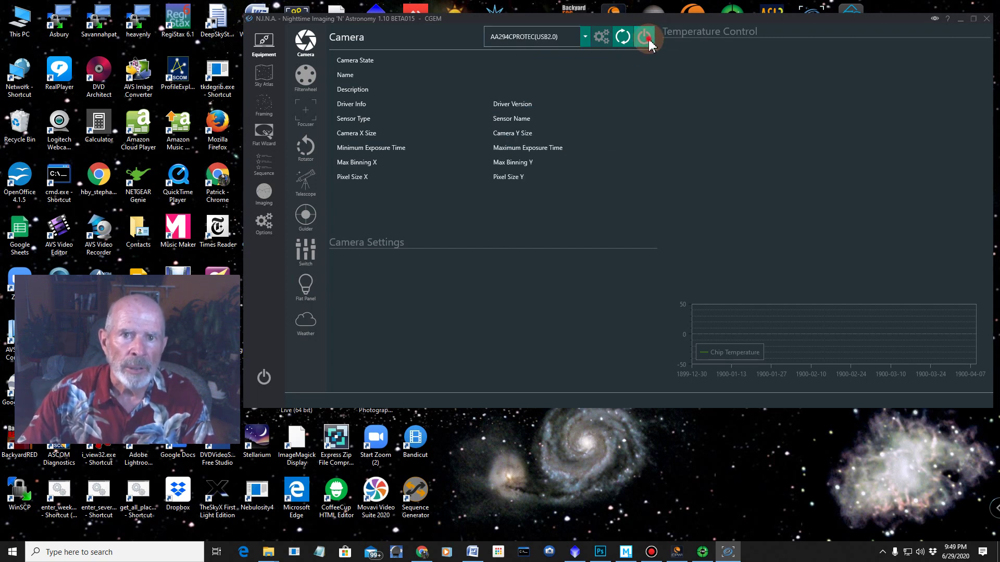
pyautogui.click(648, 39)
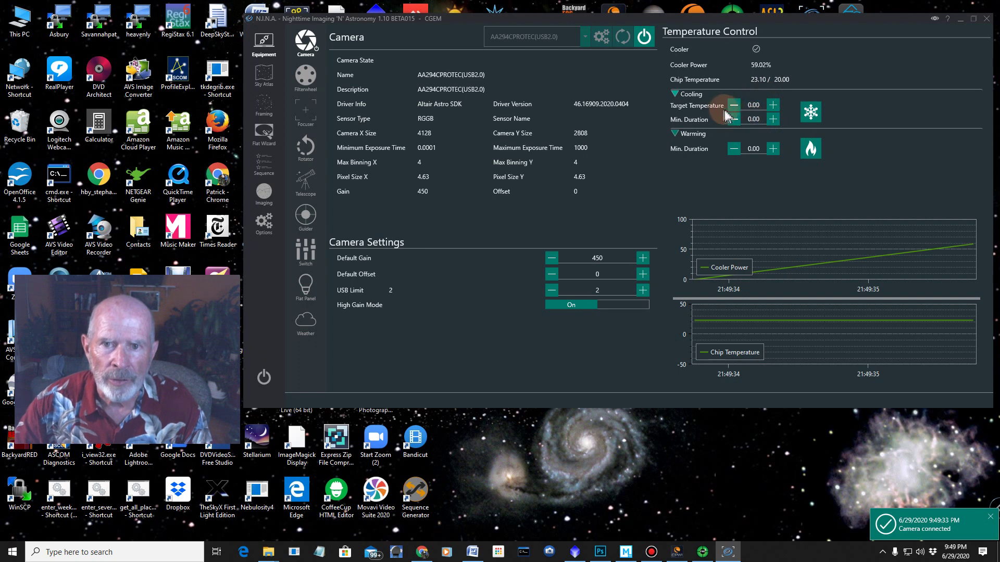
pyautogui.click(811, 116)
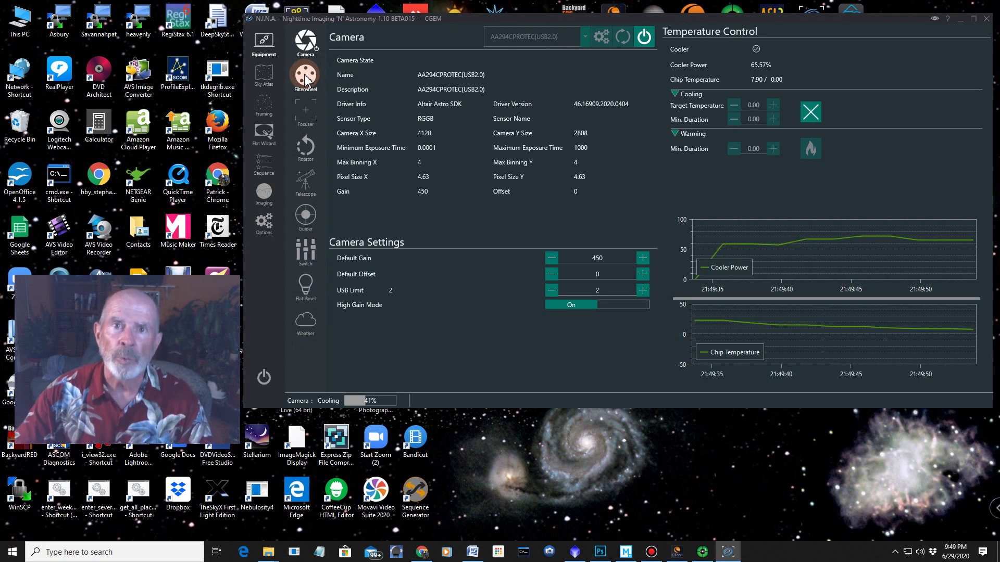
# Connect the Pegasus Astro Focus Controller as the focuser.
pyautogui.click(306, 117)
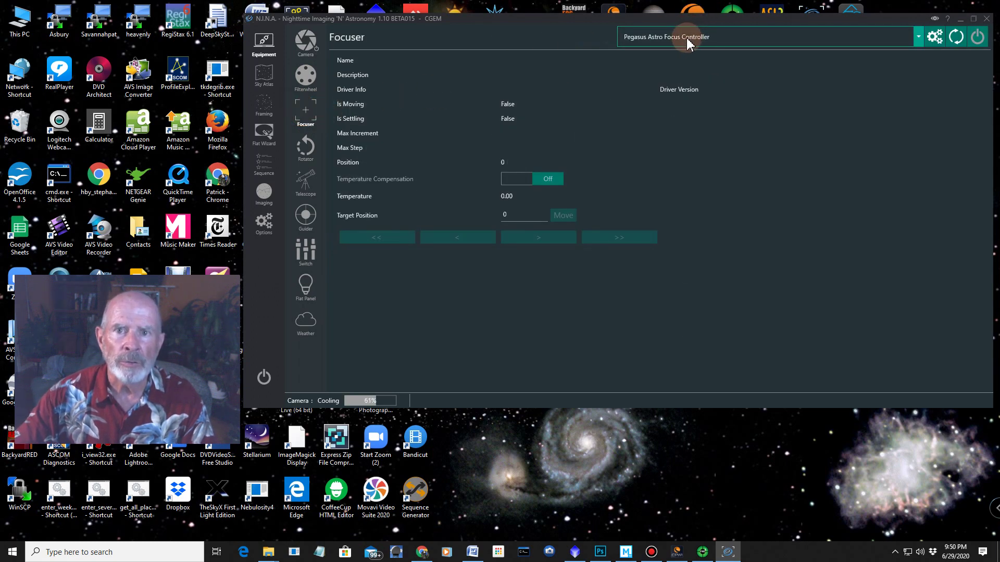
pyautogui.click(918, 36)
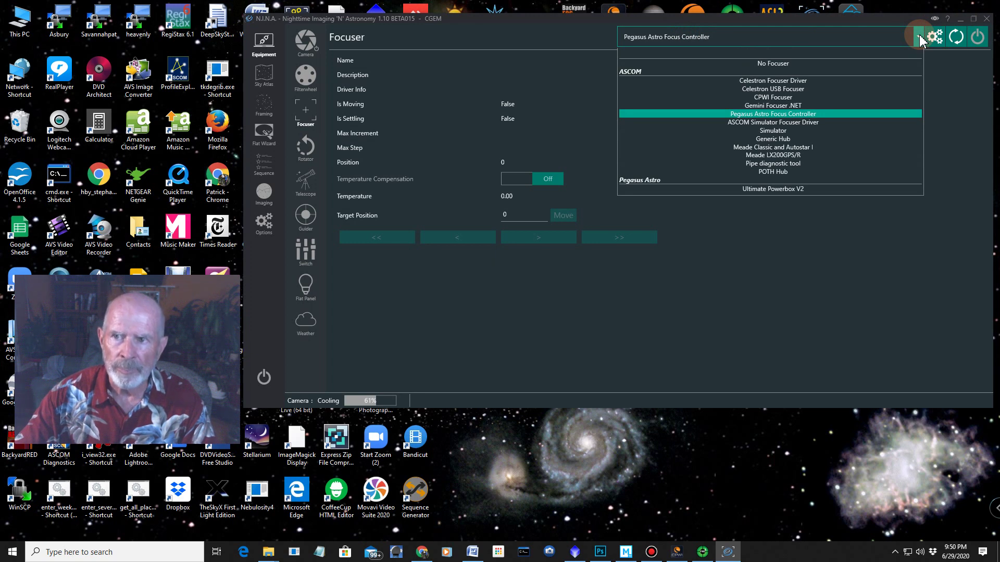
pyautogui.click(919, 40)
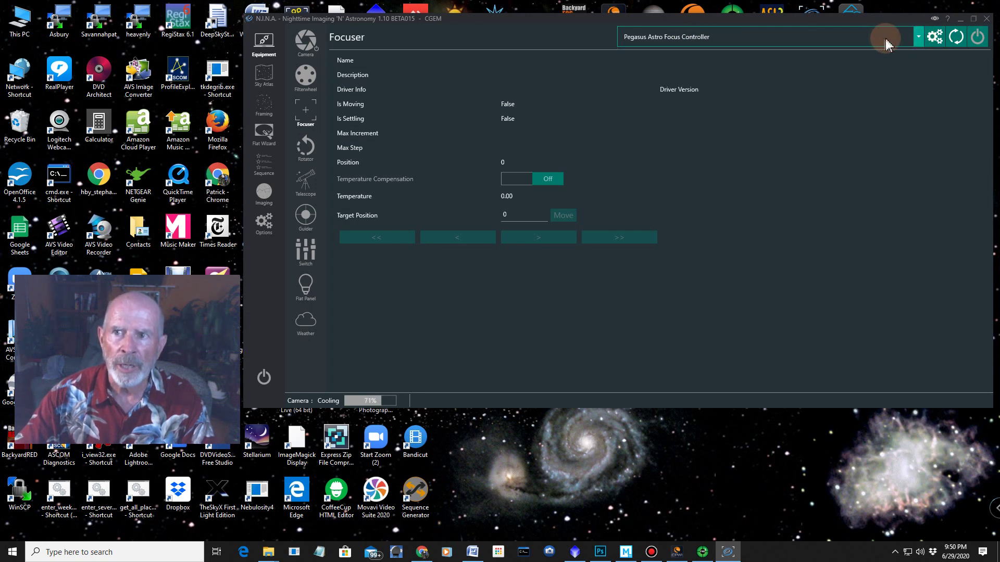
pyautogui.click(977, 40)
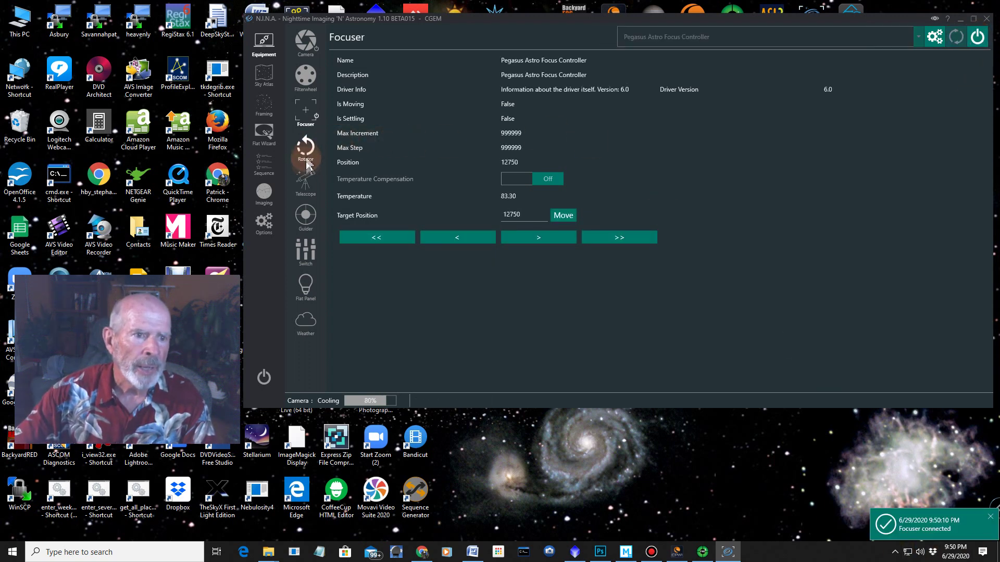
# Choose the CPWI driver for the telescope and connect the mount.
pyautogui.click(306, 181)
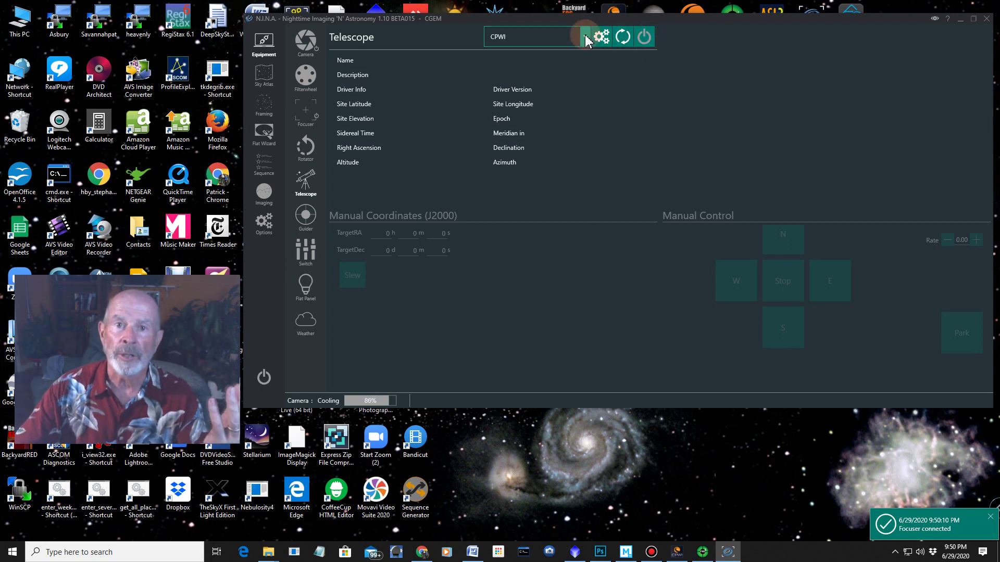
pyautogui.click(586, 37)
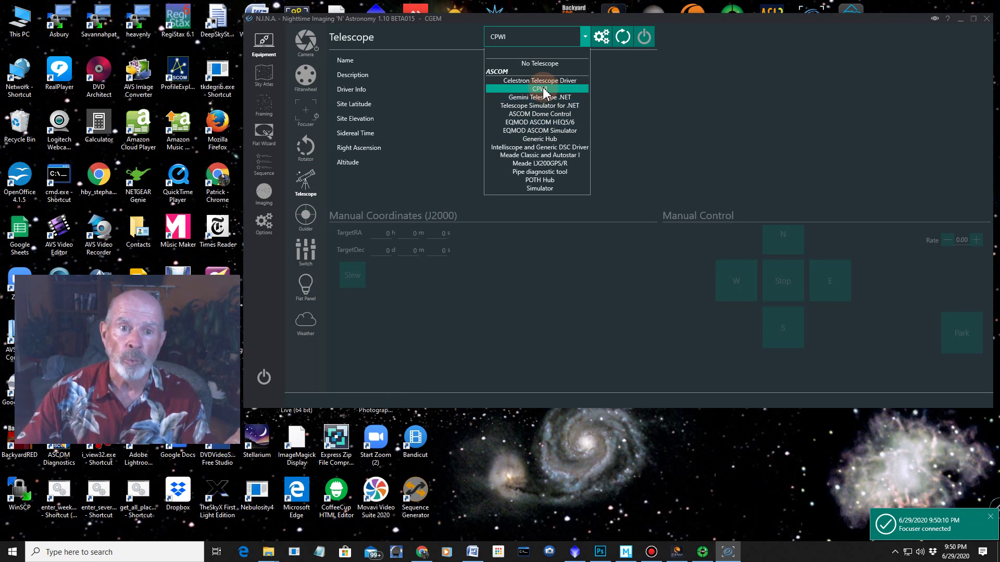
pyautogui.click(544, 93)
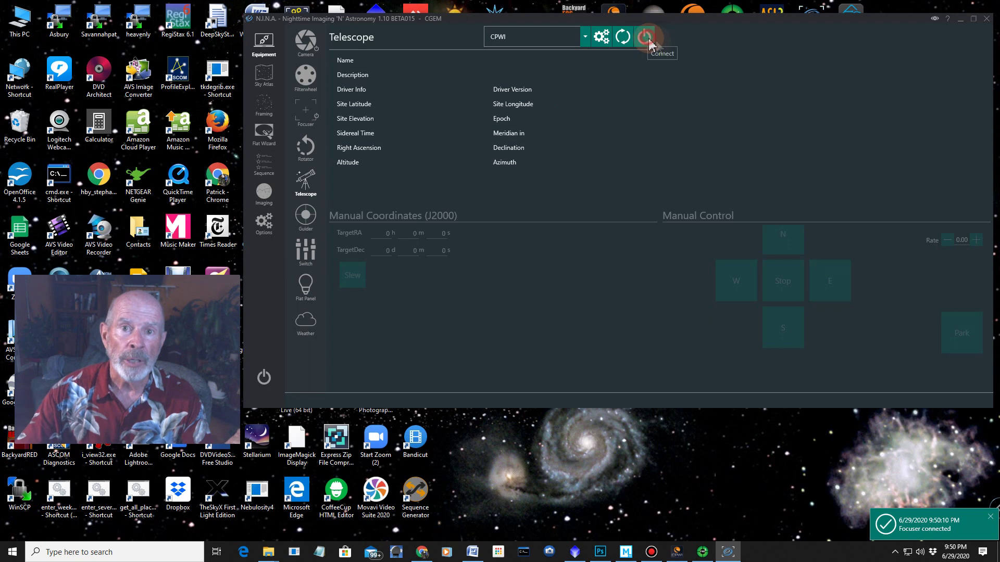
pyautogui.click(644, 38)
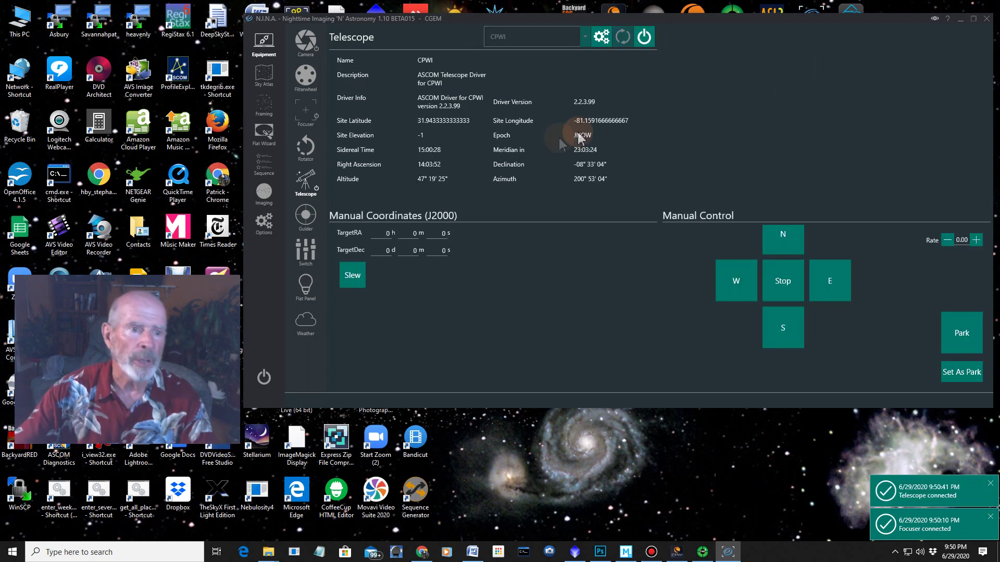
# Connect PHD2 as the guider.
pyautogui.click(305, 216)
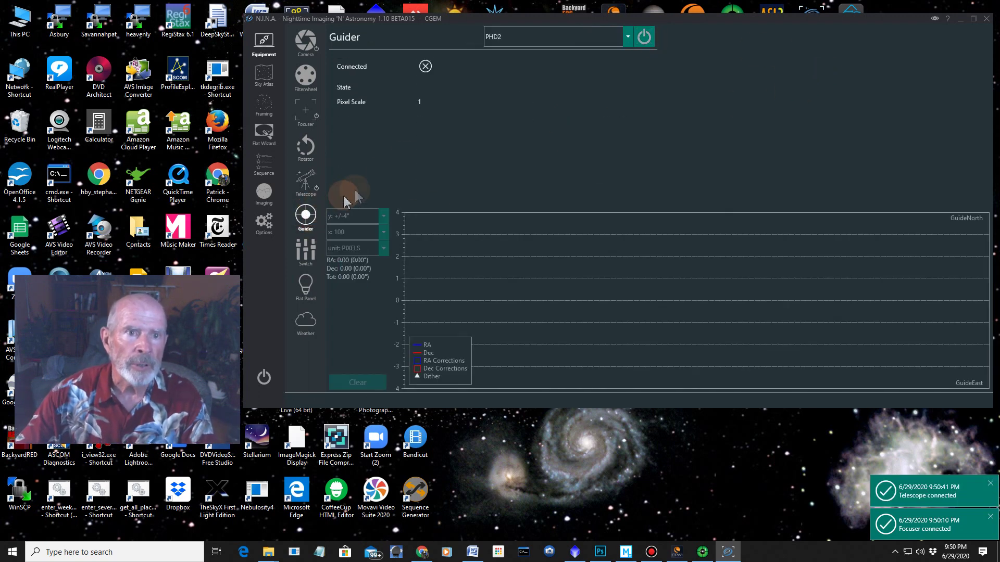
pyautogui.click(628, 36)
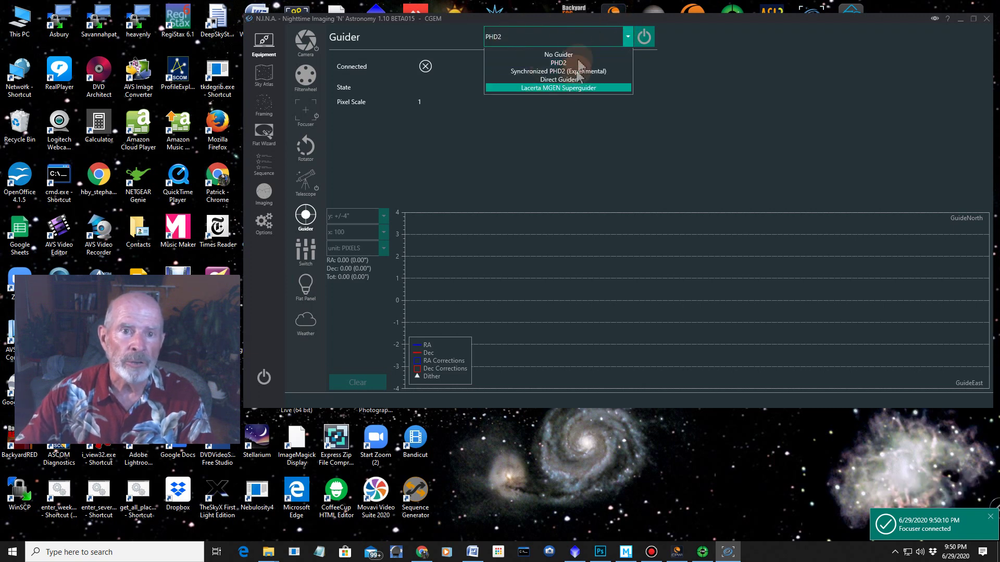
pyautogui.click(645, 38)
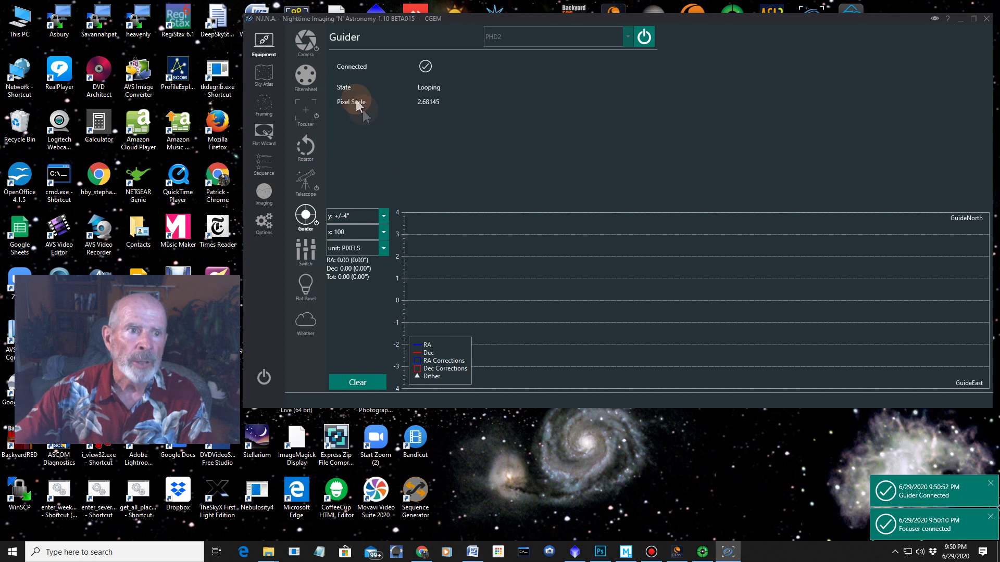
# Search the sky atlas for M13, select the Great Hercules Globular Cluster and examine its altitude curve.
pyautogui.click(264, 75)
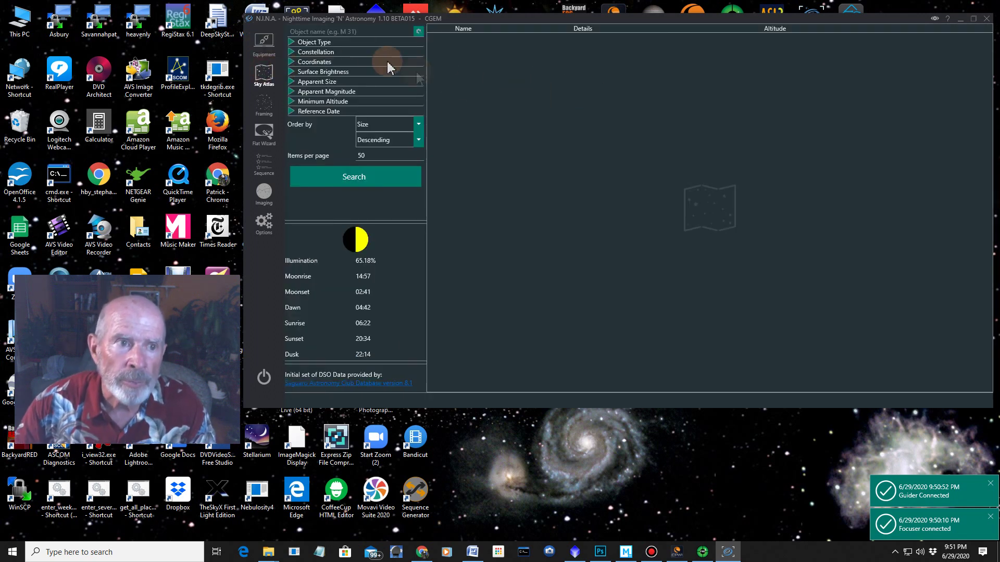
pyautogui.click(338, 32)
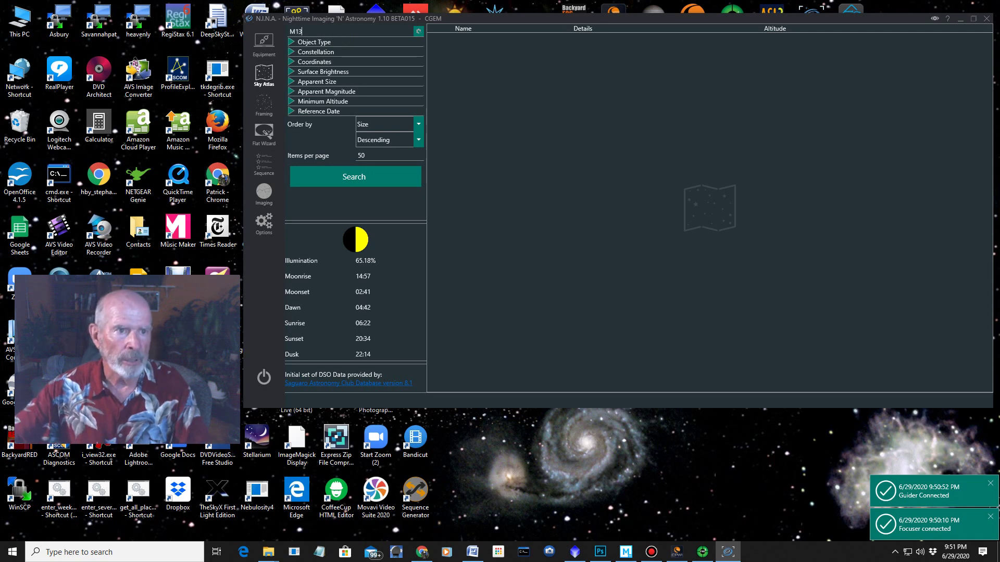
pyautogui.click(337, 32)
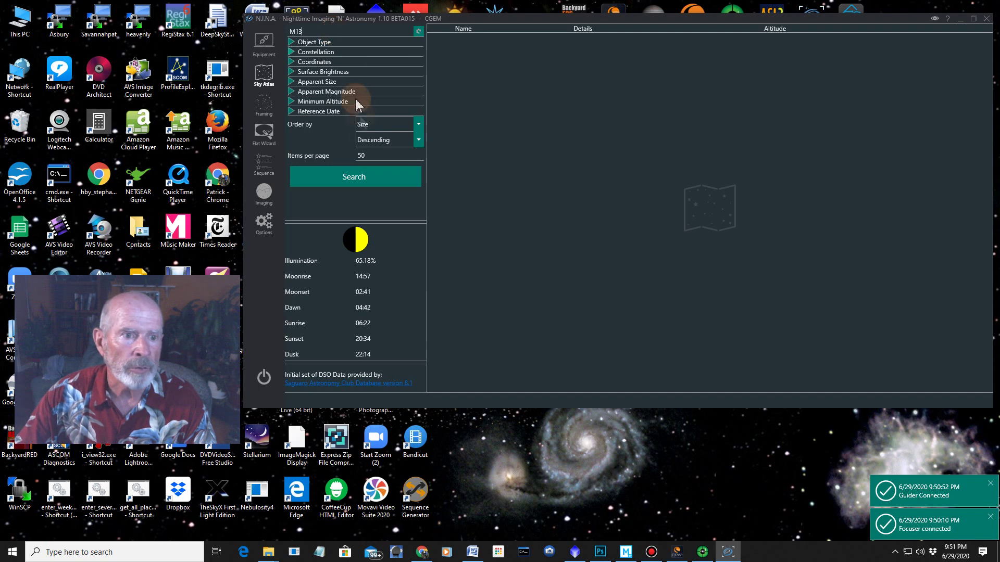
pyautogui.click(364, 180)
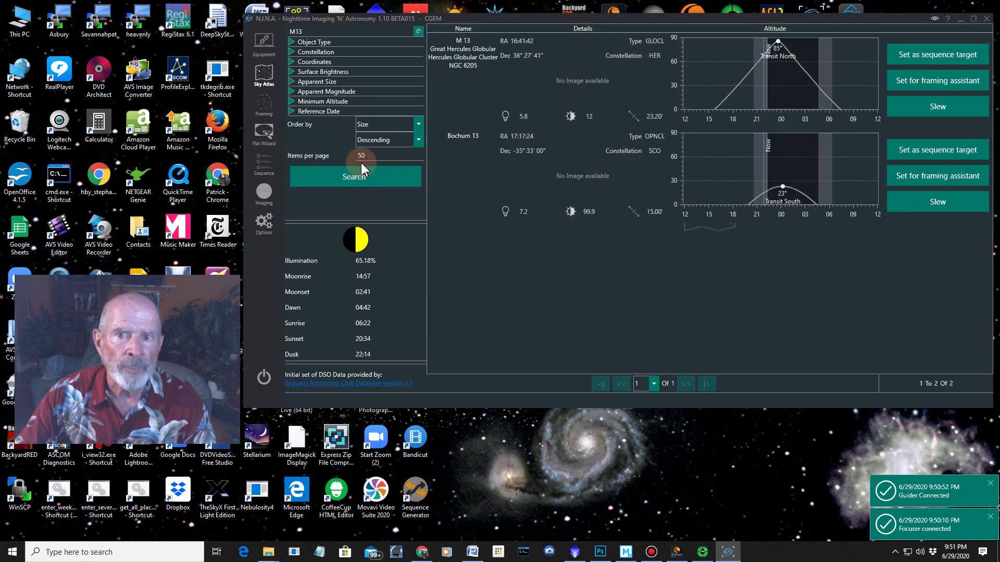
pyautogui.click(480, 44)
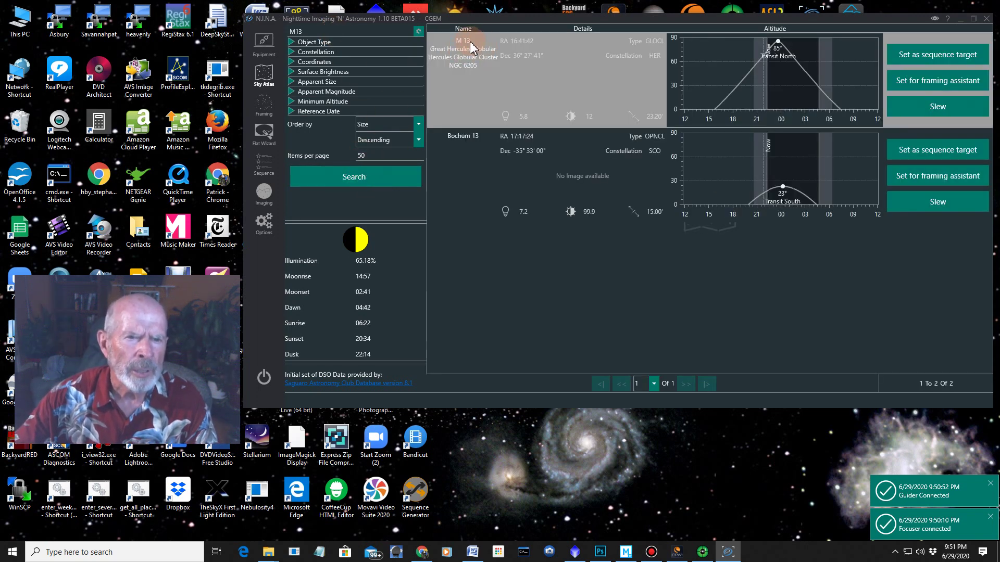
pyautogui.click(807, 60)
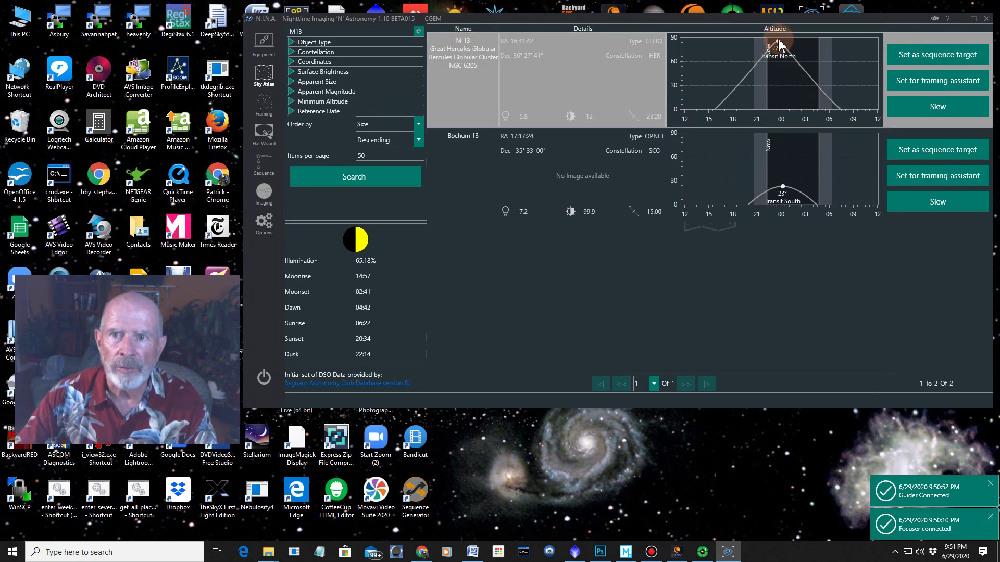
# Set M 13 as the framing assistant target, enlarge the window and fit the loaded sky survey image to the view.
pyautogui.click(948, 84)
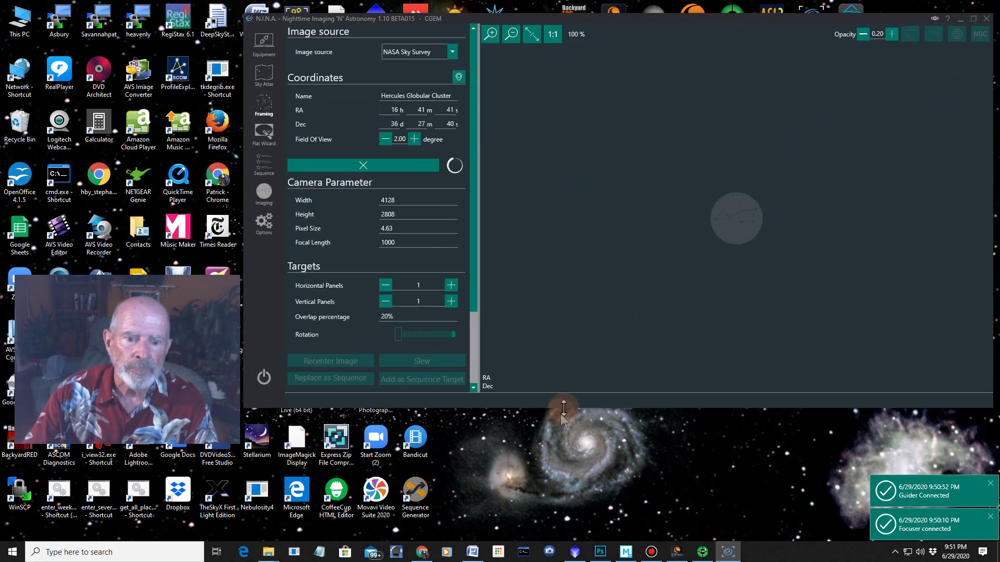
pyautogui.moveTo(565, 406); pyautogui.dragTo(553, 499)
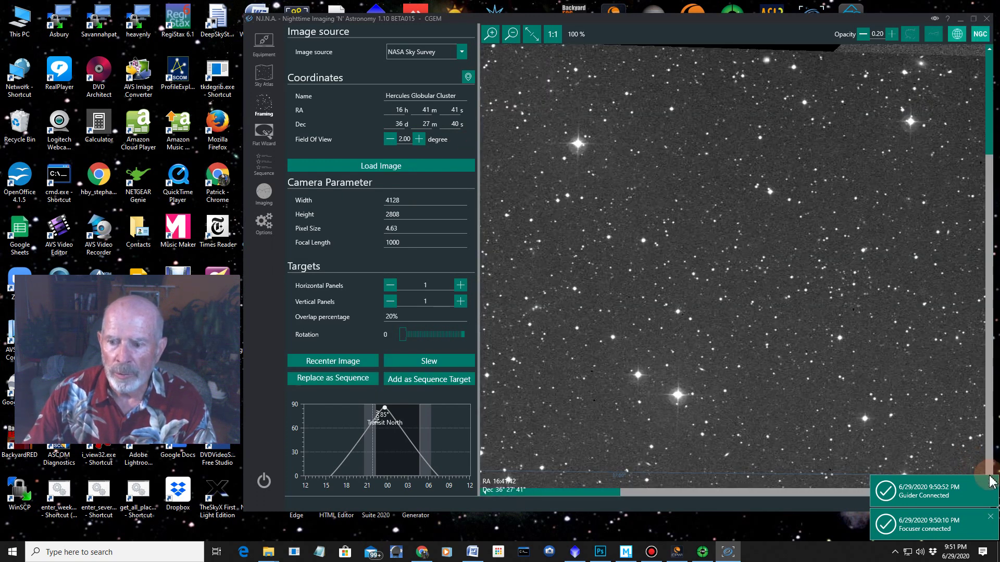
pyautogui.click(991, 486)
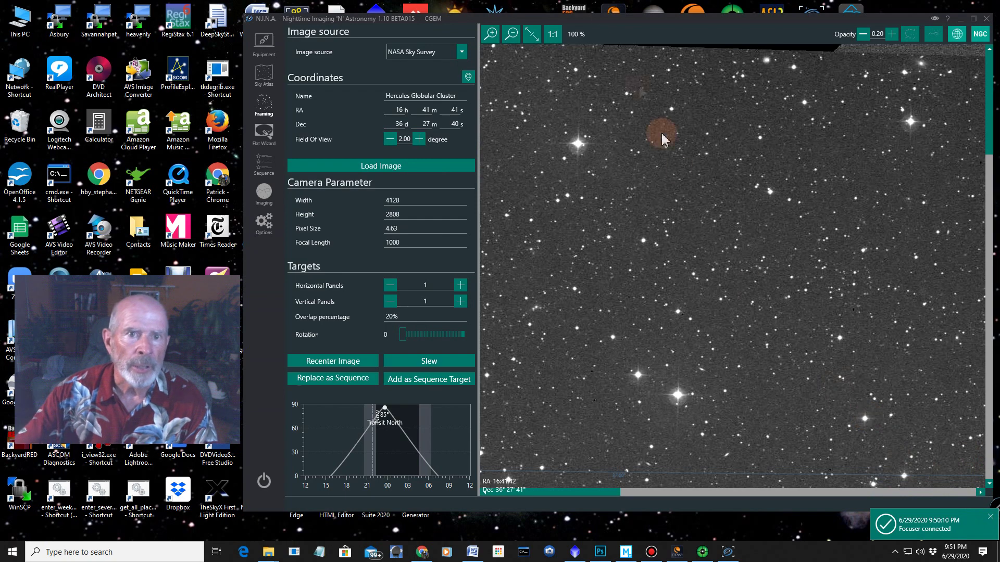
pyautogui.click(536, 35)
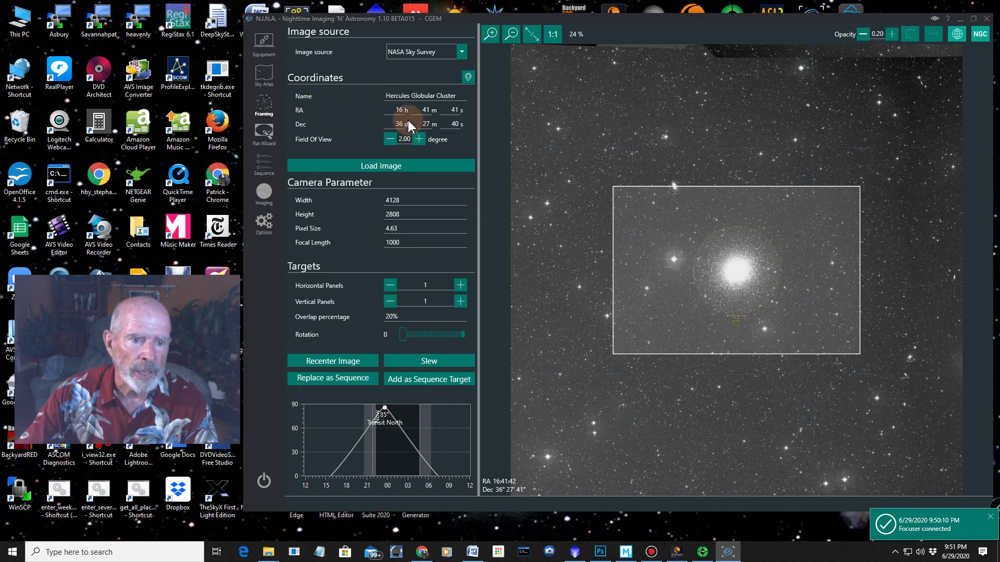
# Slew the telescope to the framed Hercules cluster and follow the movement on the CPWI sky map, then return to N.I.N.A.
pyautogui.click(430, 362)
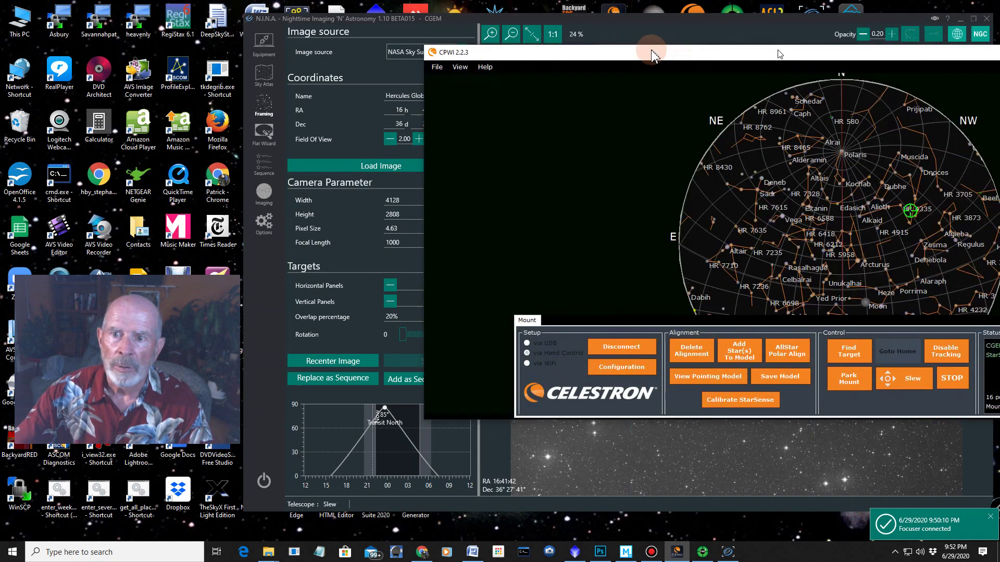
pyautogui.moveTo(651, 44); pyautogui.dragTo(533, 41)
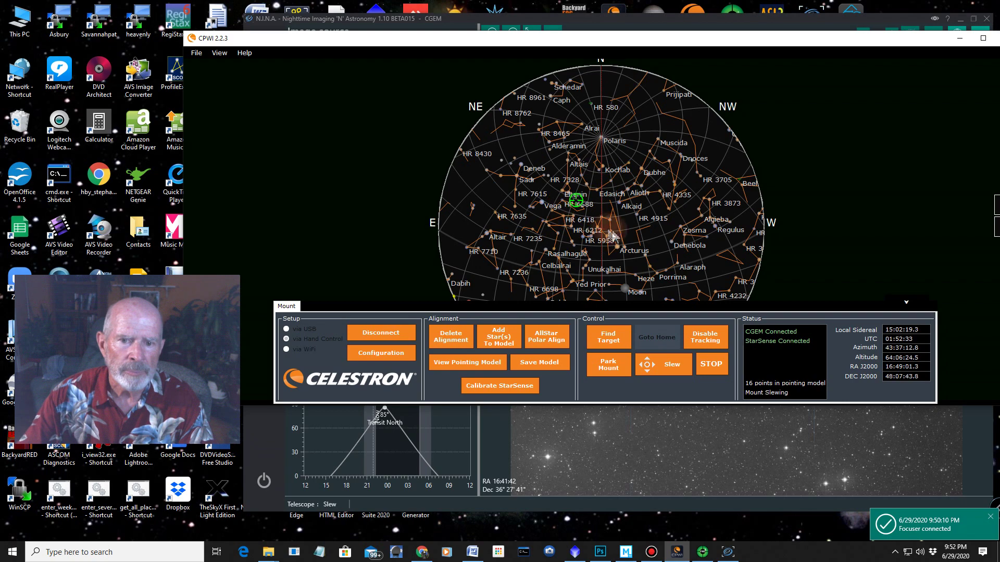
pyautogui.click(982, 40)
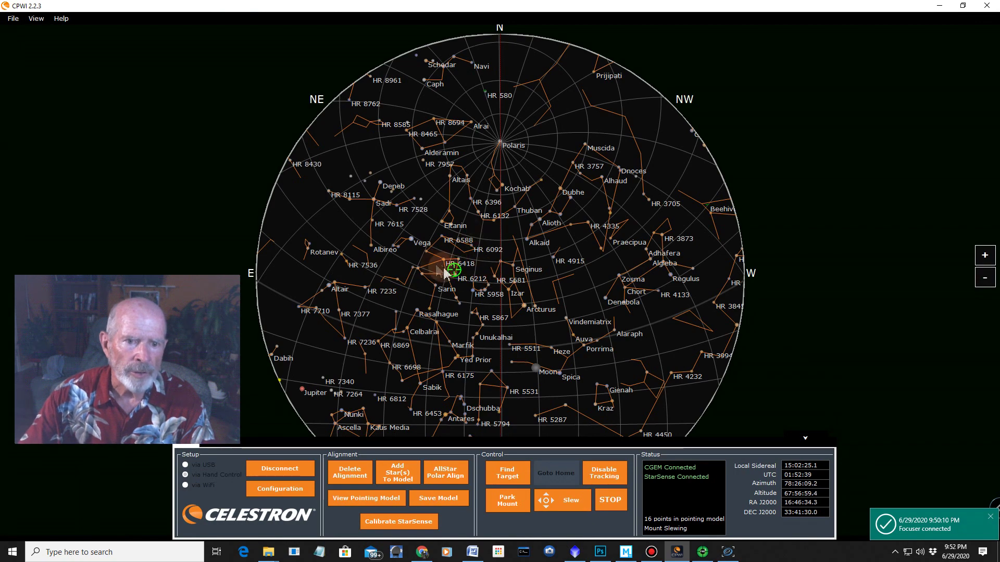
pyautogui.click(942, 7)
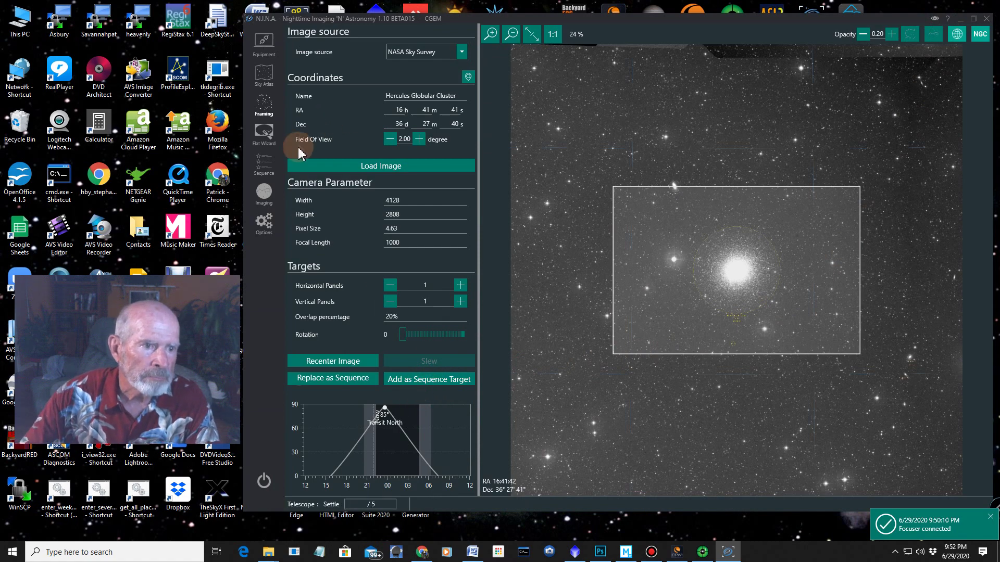
# Take a single 5-second test exposure at gain 450 and fit the captured image to the view.
pyautogui.click(264, 195)
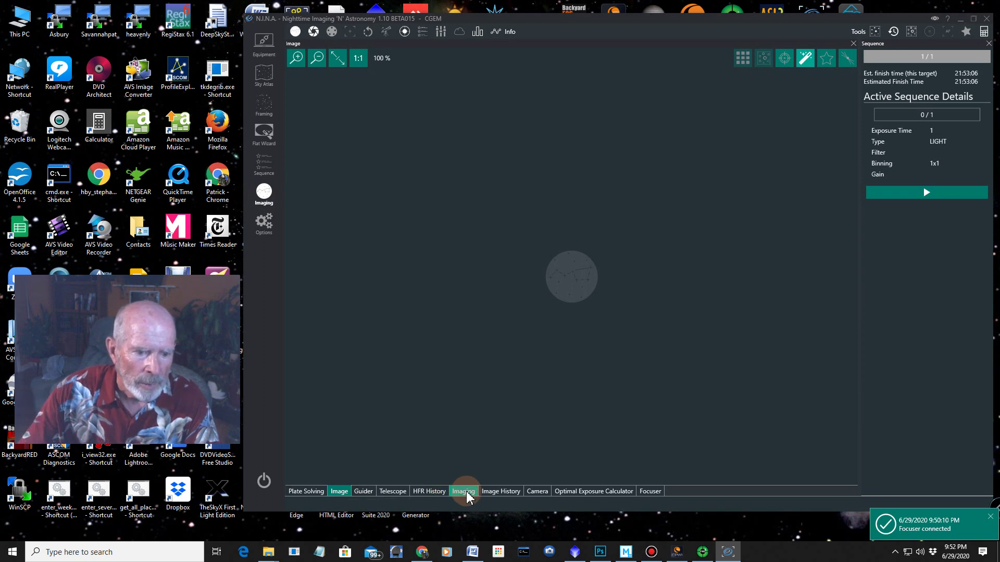
pyautogui.click(463, 491)
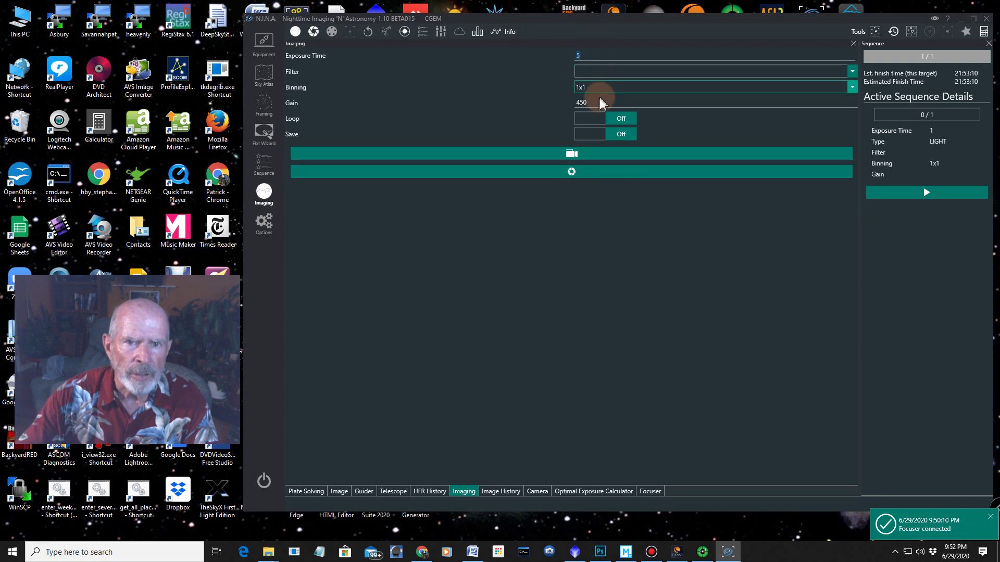
pyautogui.click(573, 176)
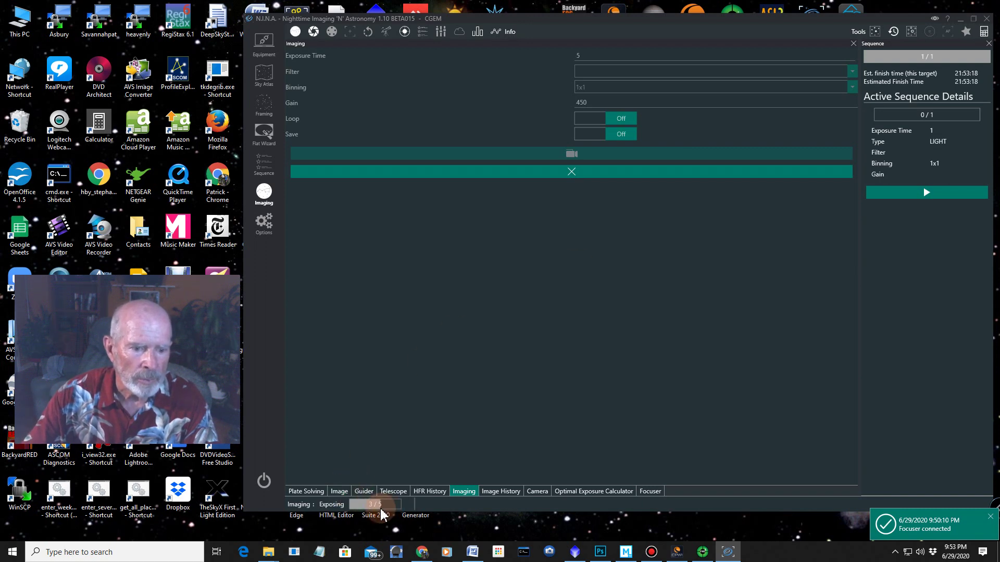
pyautogui.click(339, 491)
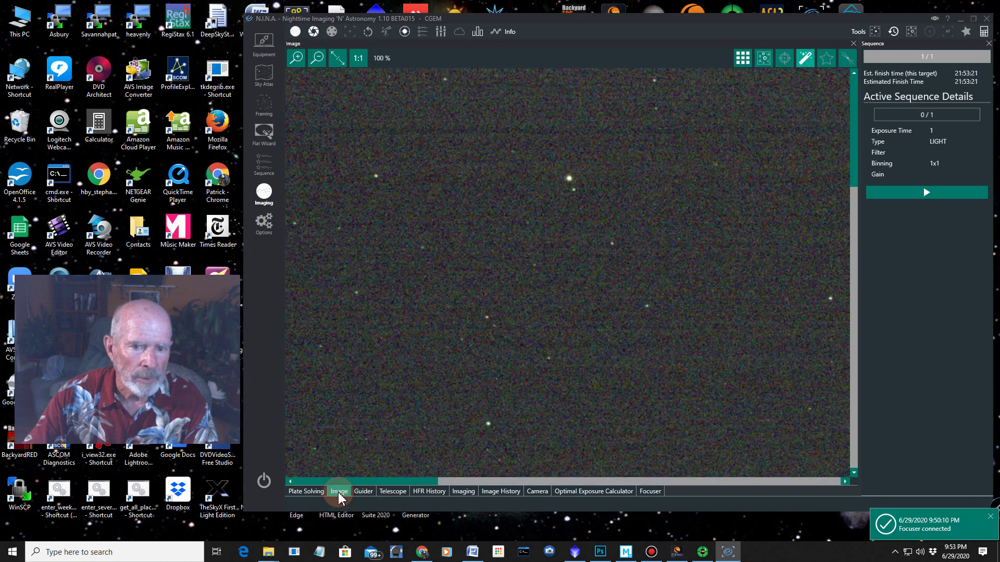
pyautogui.click(337, 59)
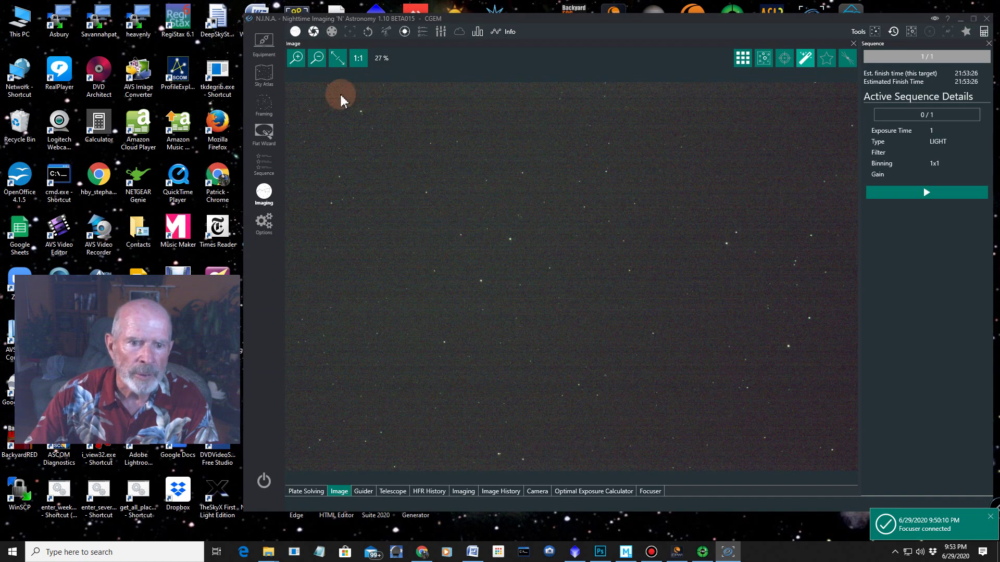
# Run plate solving with sync and re-slew to target enabled, a 1 arcmin error limit and 2-second exposures, and view the solver's image.
pyautogui.click(305, 492)
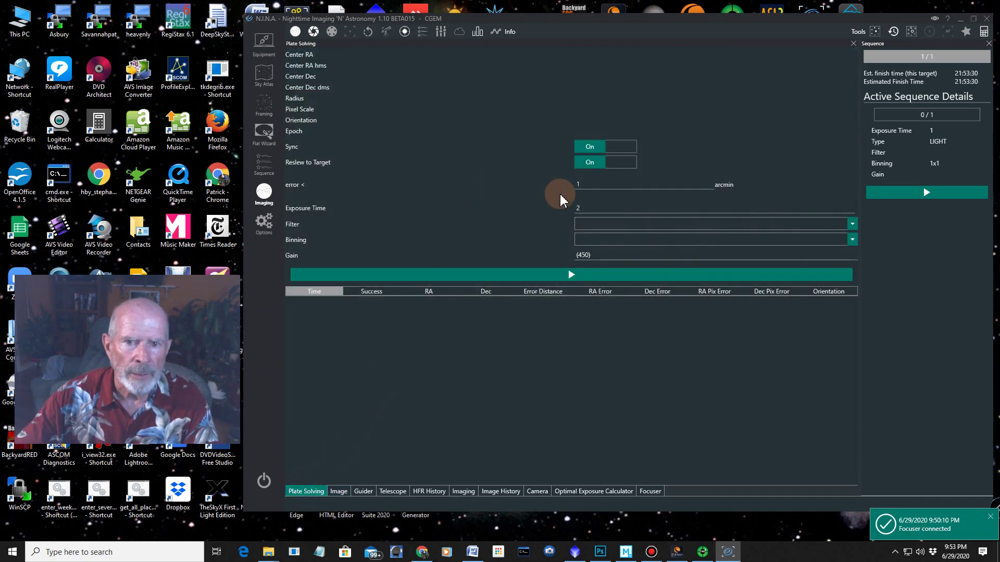
pyautogui.click(571, 275)
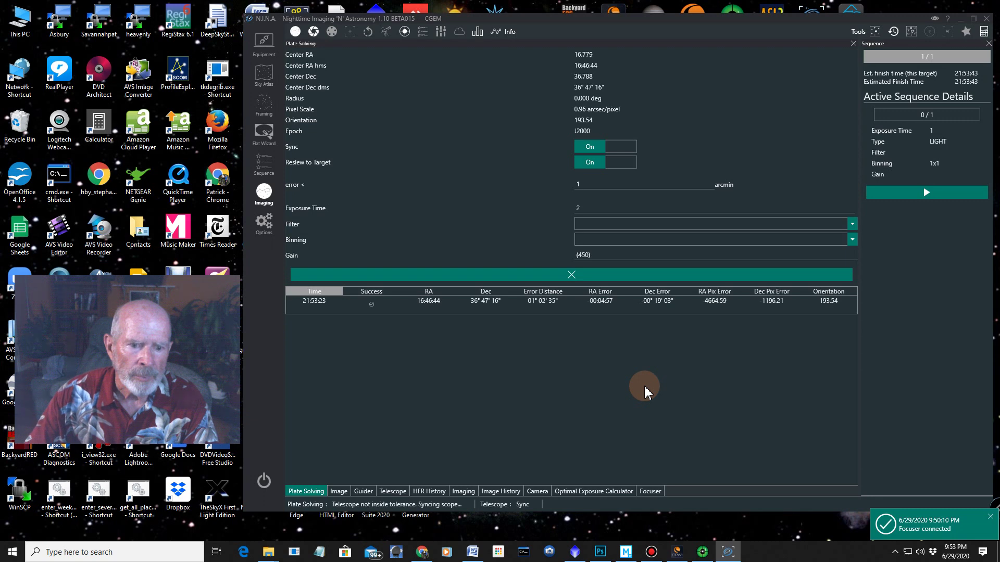
pyautogui.click(339, 491)
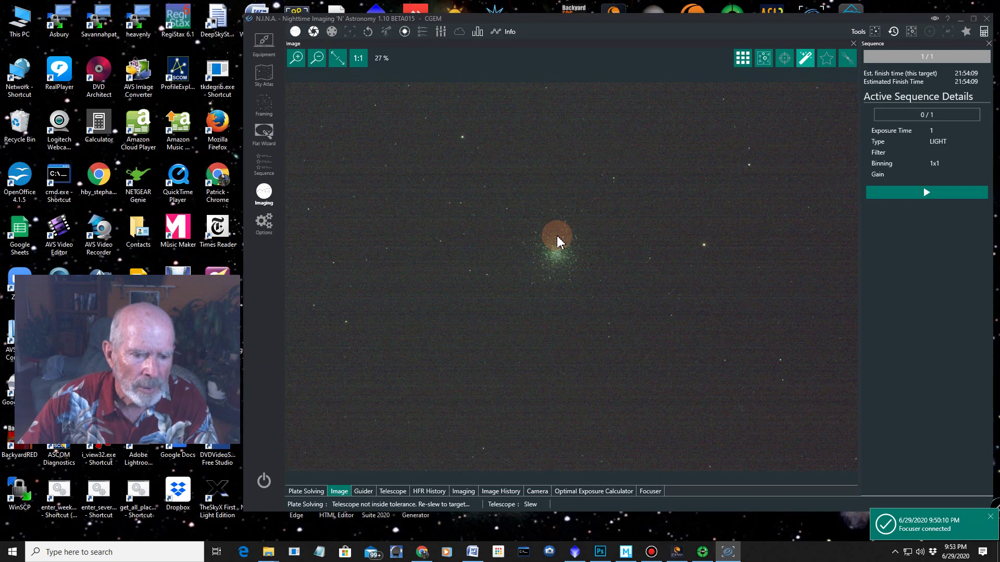
# Compare the error distances of the successive plate-solve attempts and check the position of M 13 in the latest image.
pyautogui.click(307, 491)
pyautogui.click(509, 328)
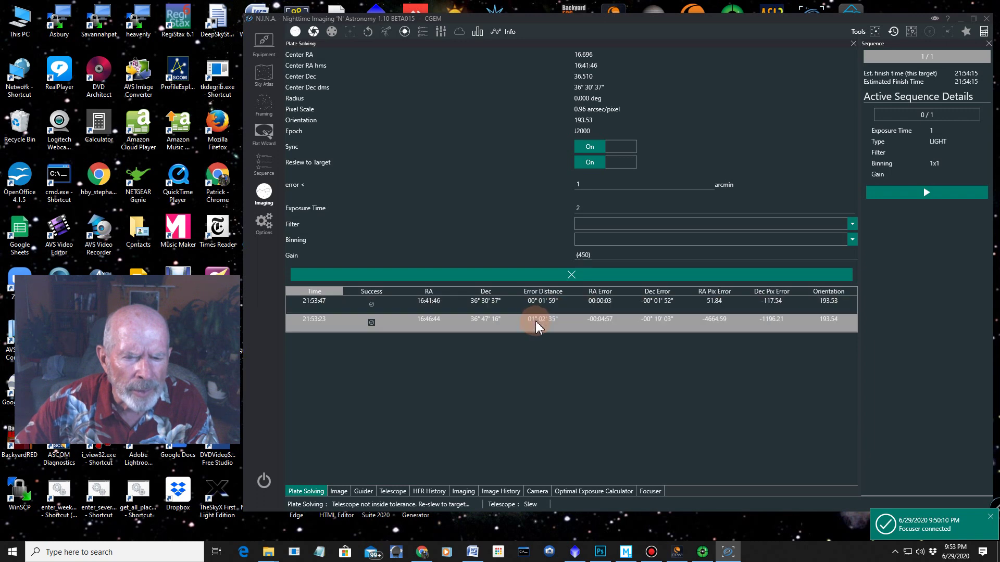
pyautogui.click(532, 305)
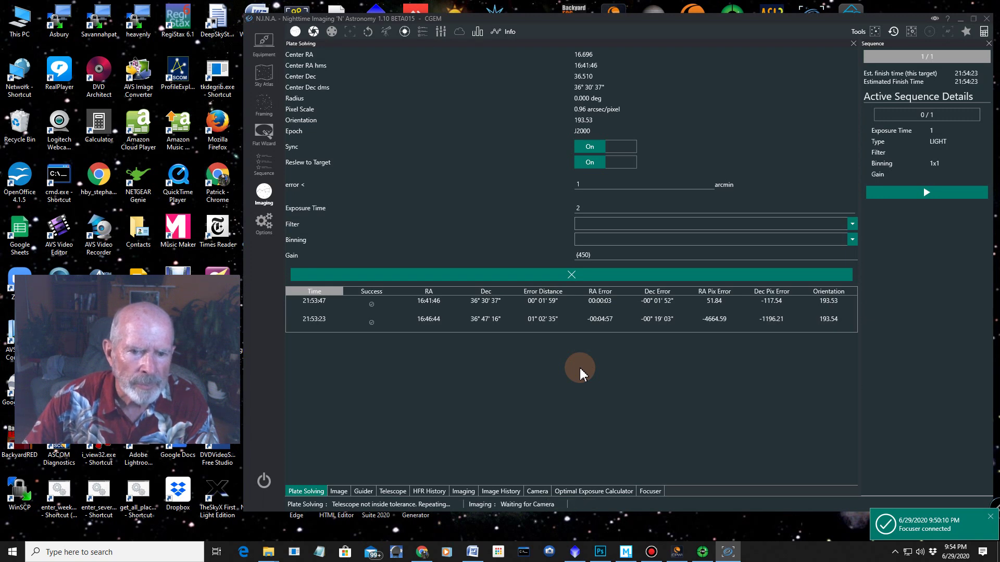
pyautogui.click(547, 308)
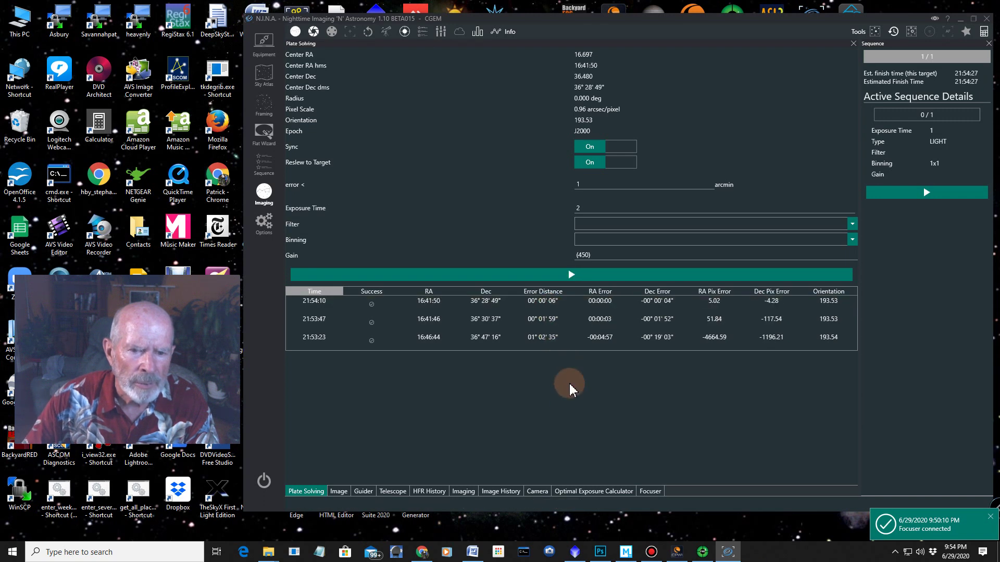
pyautogui.click(544, 306)
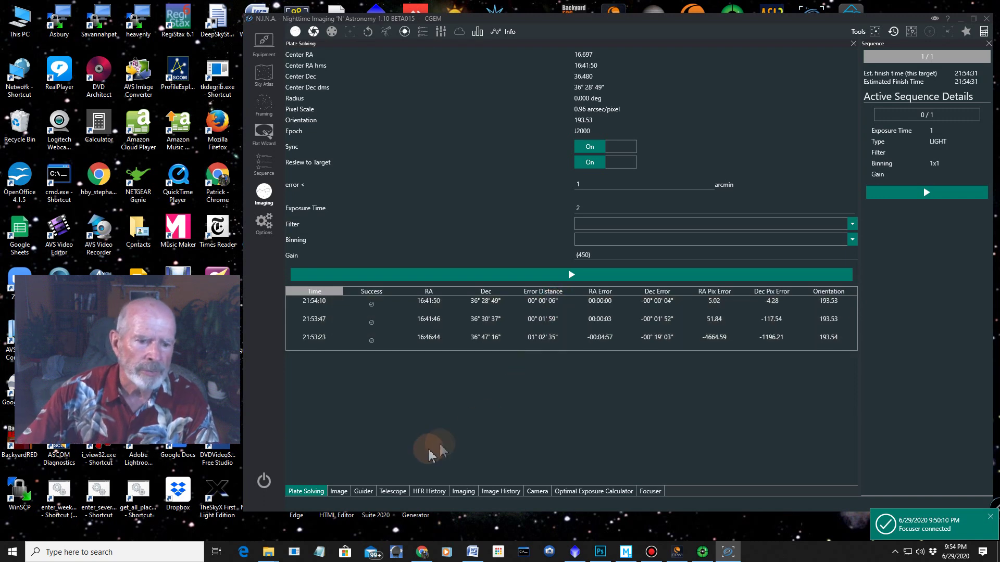
pyautogui.click(340, 491)
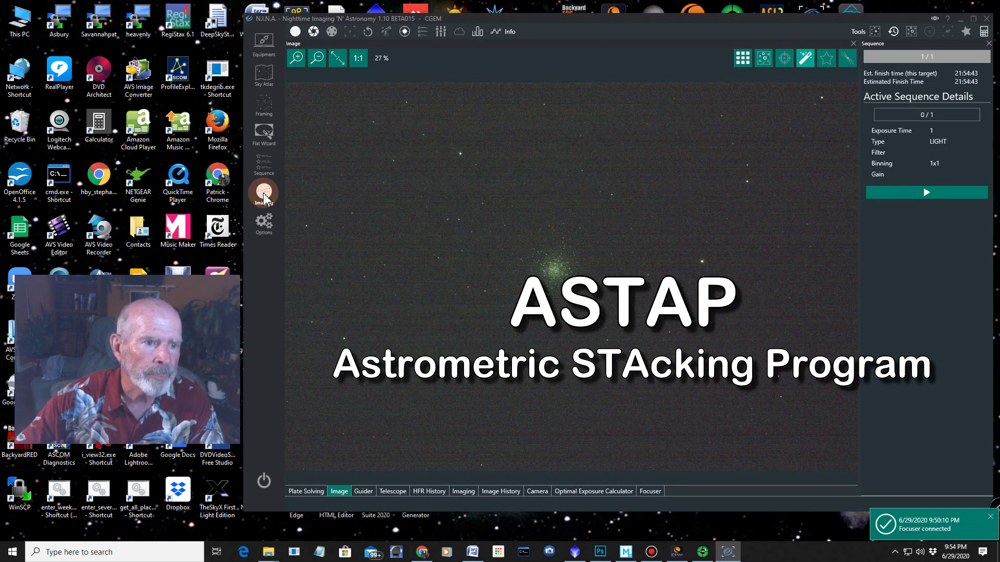
# Examine the plate solving options, including the available plate solvers, keeping ASTAP selected.
pyautogui.click(264, 225)
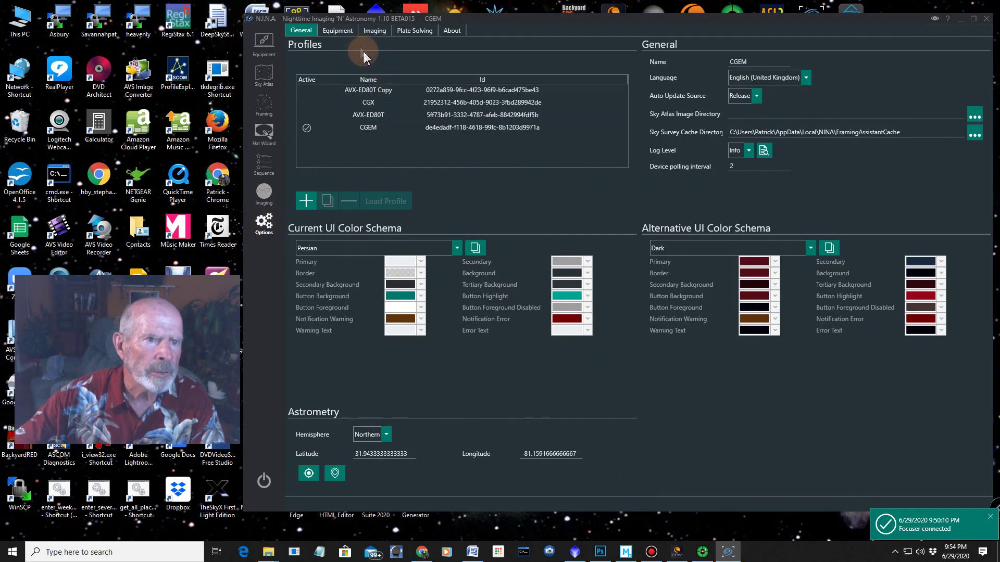
pyautogui.click(414, 30)
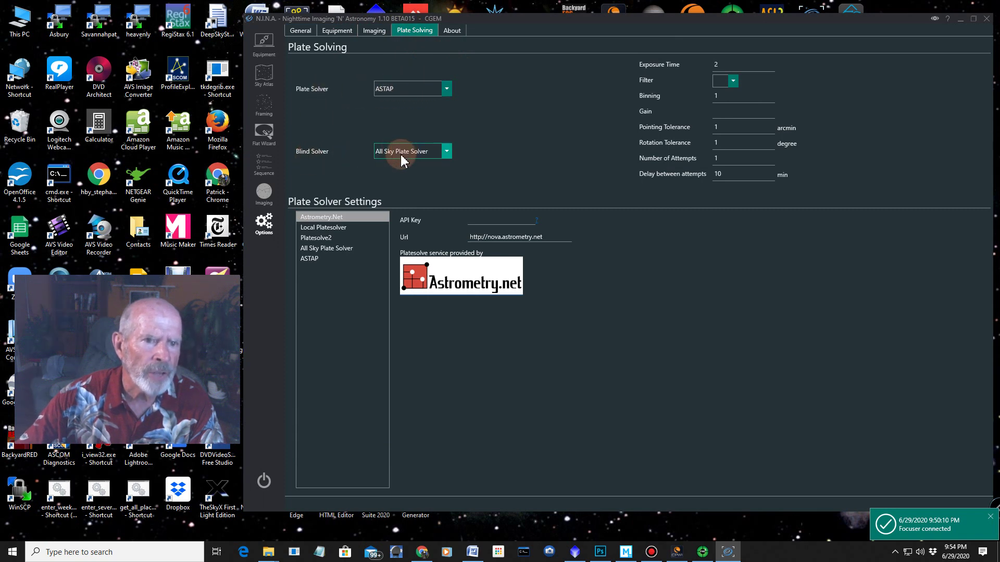
pyautogui.click(445, 89)
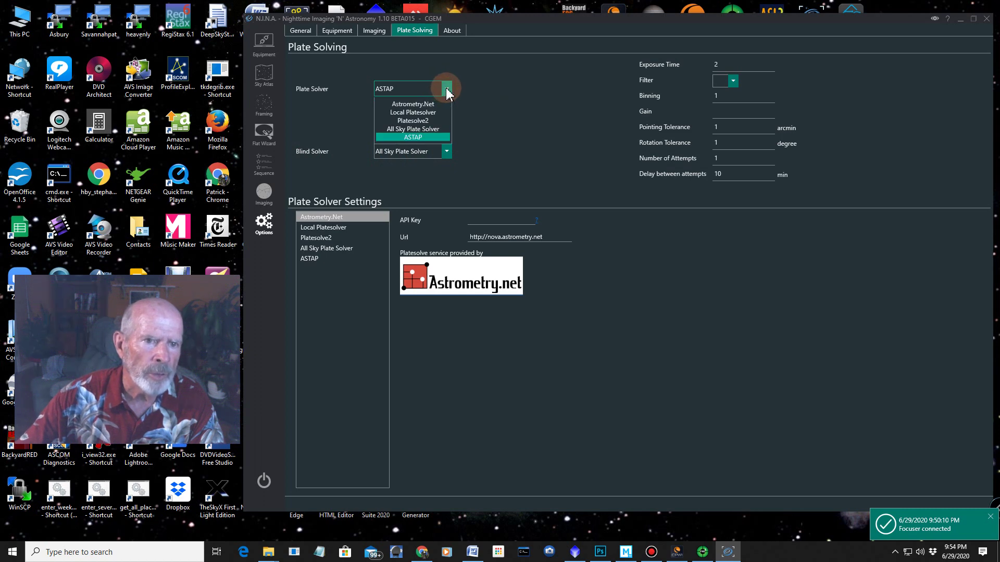
pyautogui.click(446, 91)
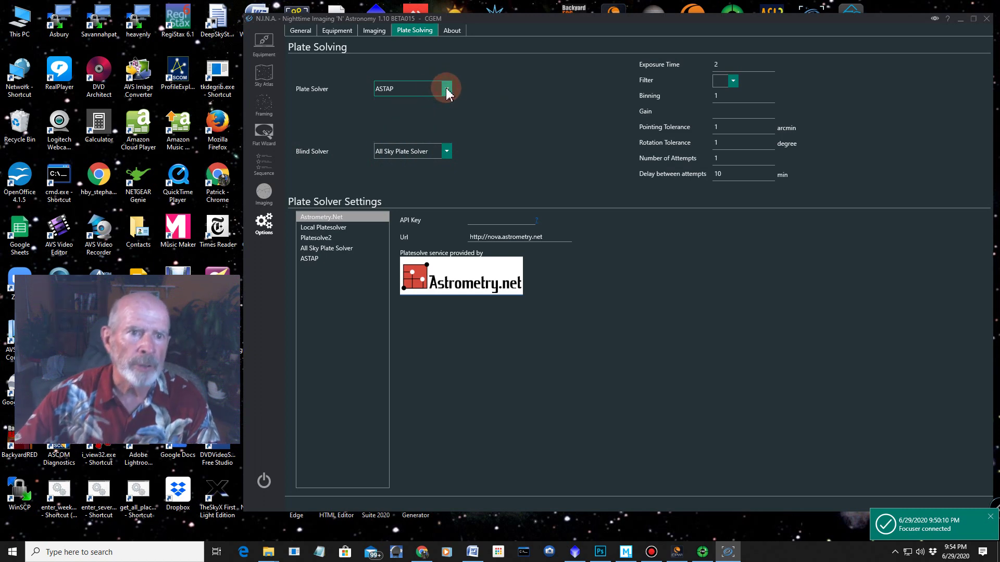
# Return to the framed Hercules Globular Cluster and use it to replace the current imaging sequence.
pyautogui.click(266, 79)
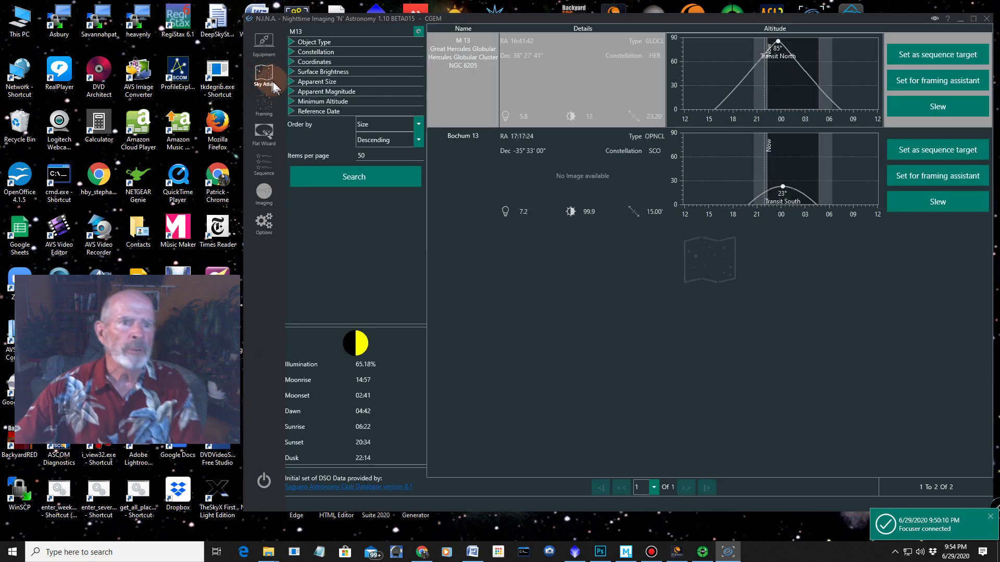
pyautogui.click(356, 184)
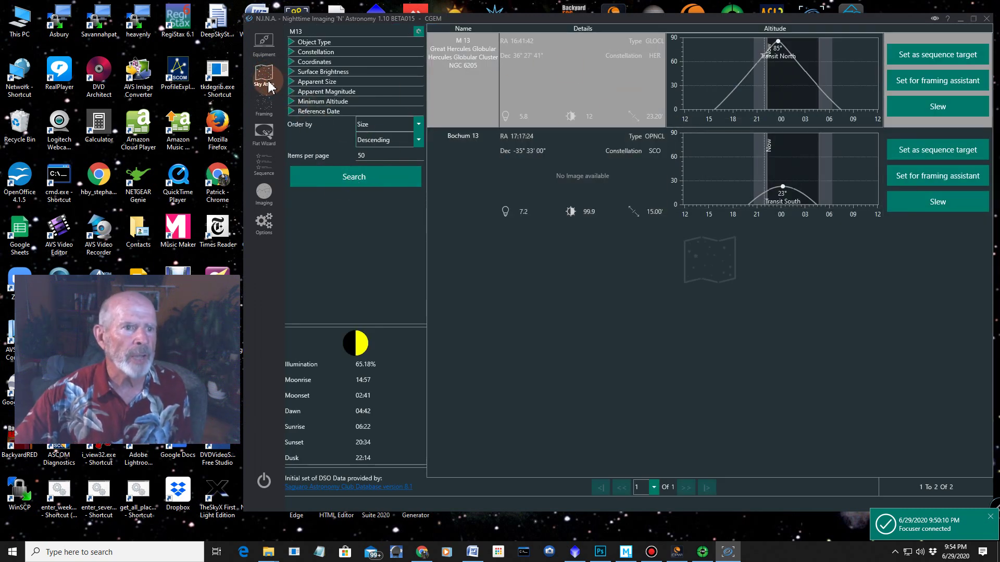
pyautogui.click(265, 112)
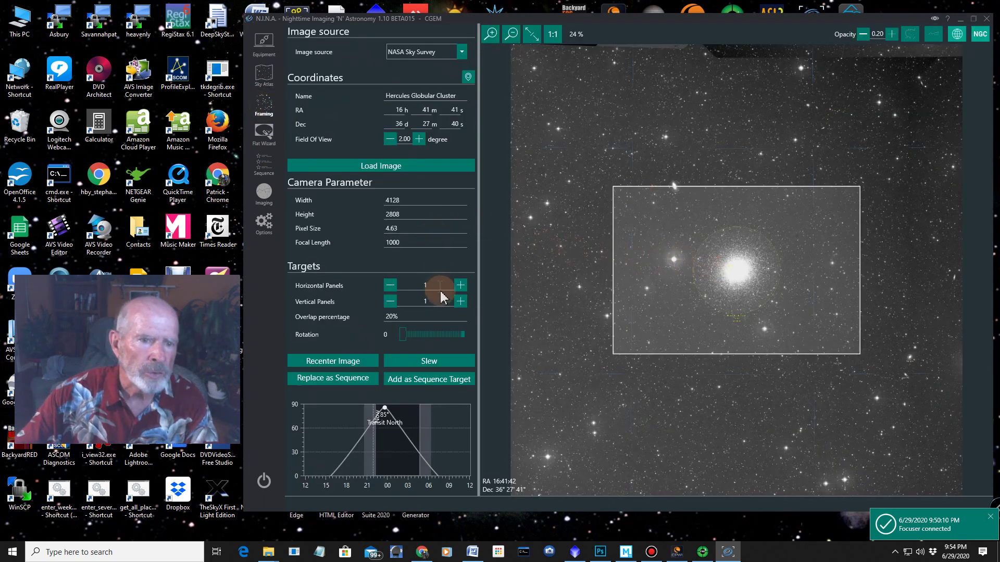
pyautogui.click(318, 382)
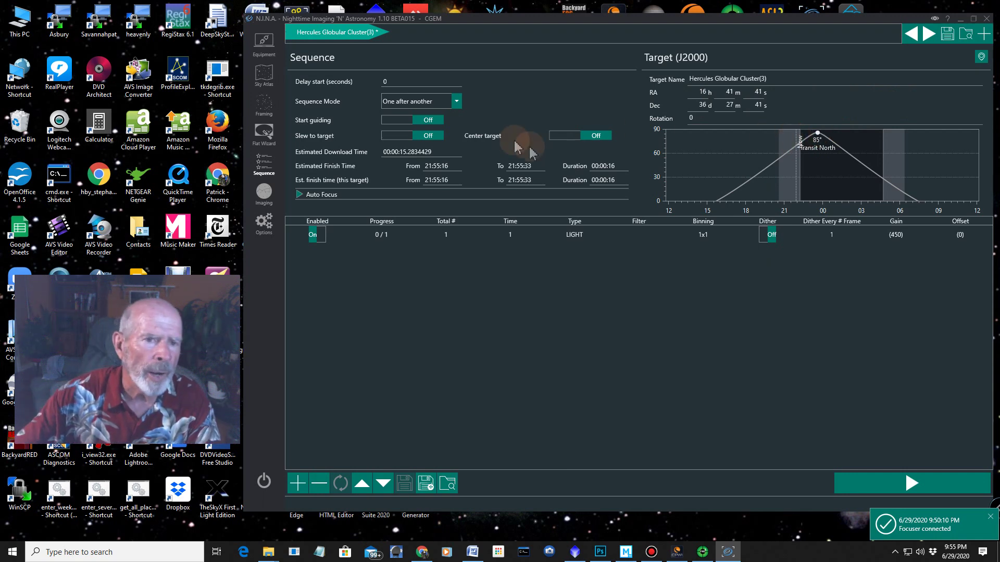
# Enable start guiding, slew to target and center target for the Hercules Globular Cluster sequence.
pyautogui.click(393, 123)
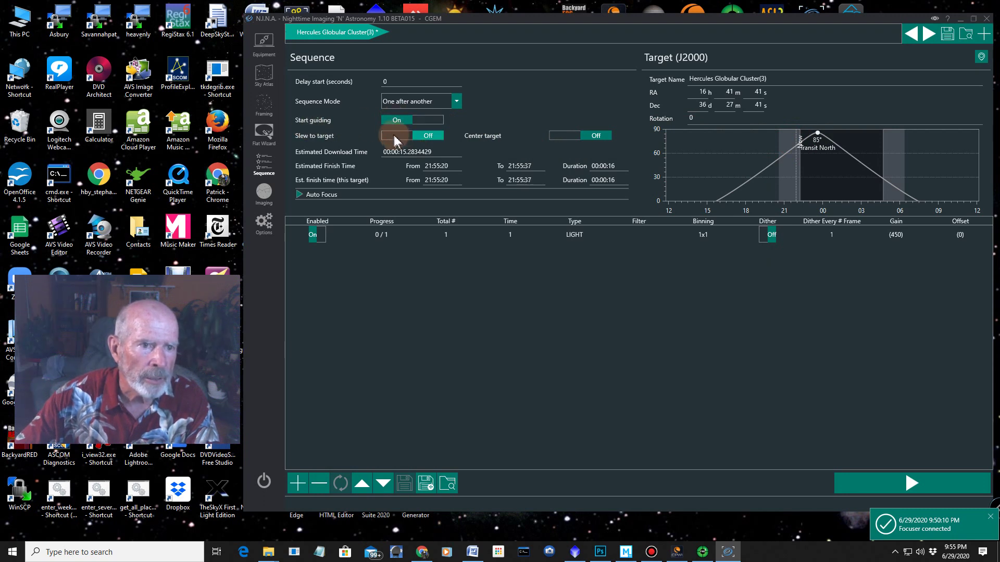
pyautogui.click(395, 137)
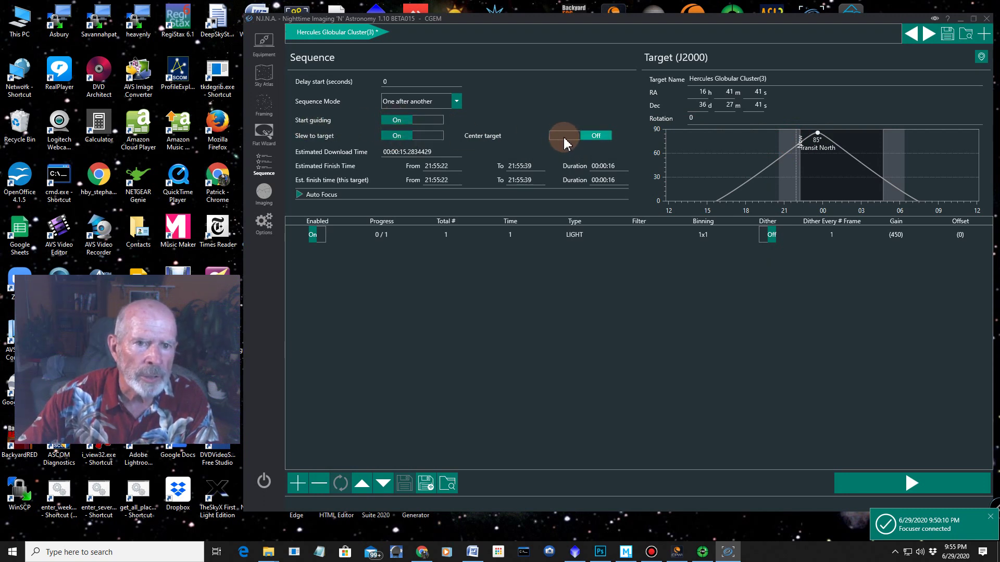
pyautogui.click(562, 138)
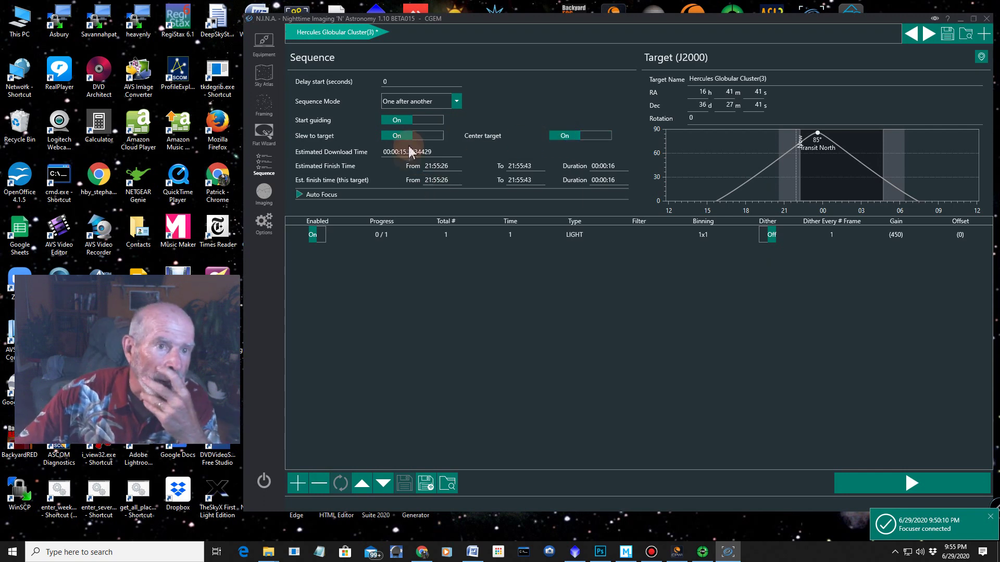
# Search the sky atlas for M17.
pyautogui.click(264, 73)
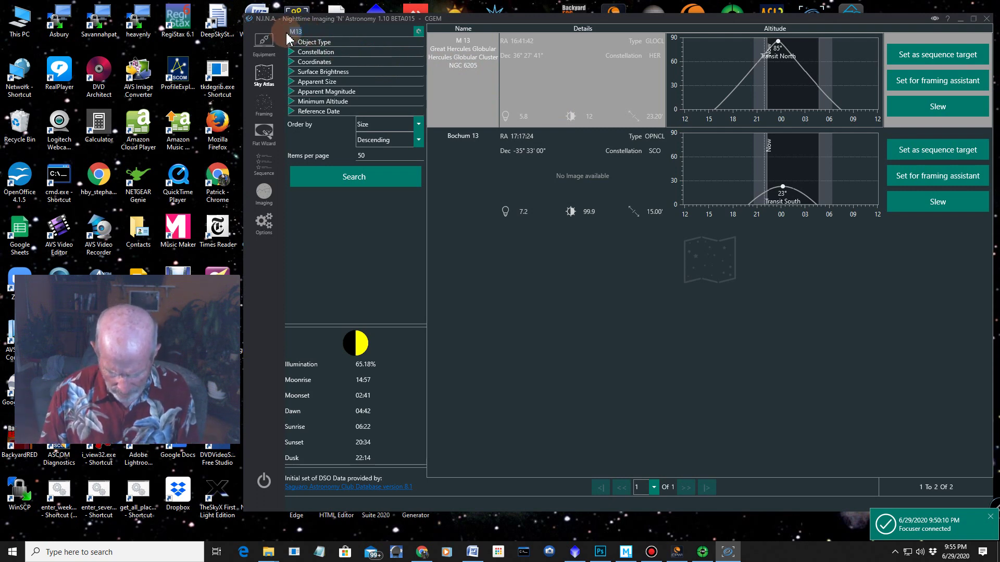
pyautogui.write('Messi')
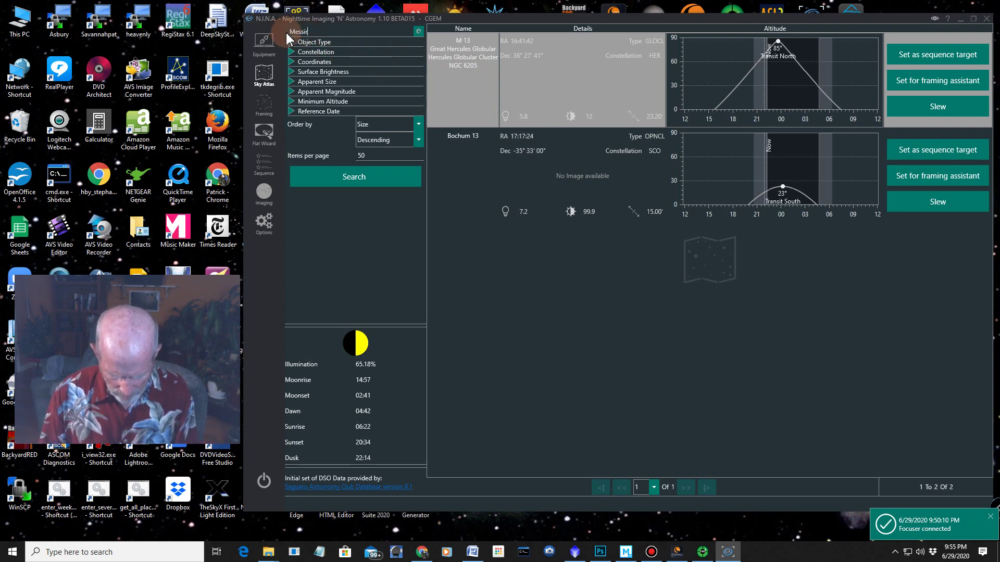
pyautogui.press('BackSpace')
pyautogui.press('BackSpace')
pyautogui.press('BackSpace')
pyautogui.press('BackSpace')
pyautogui.press('BackSpace')
pyautogui.press('BackSpace')
pyautogui.press('BackSpace')
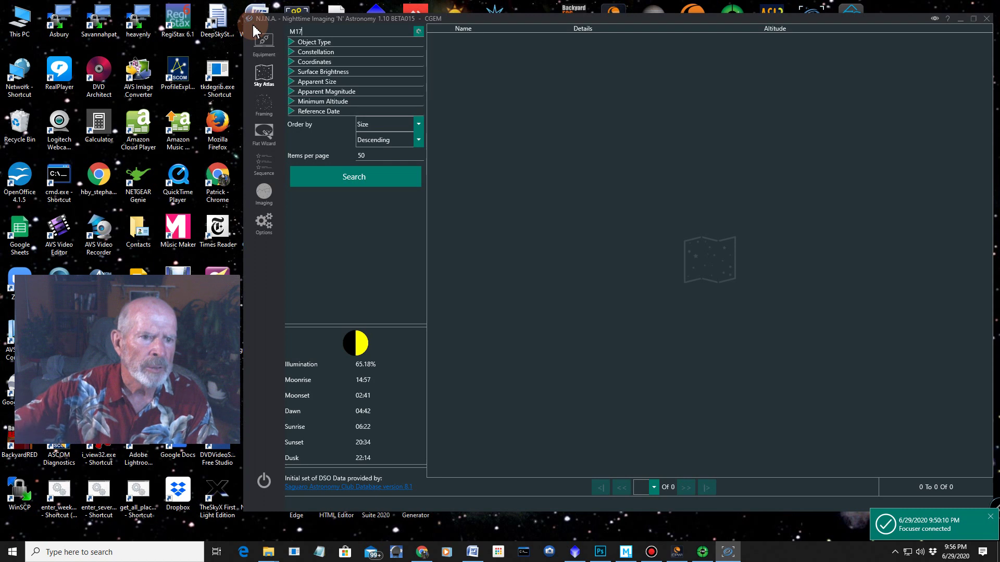
pyautogui.click(336, 176)
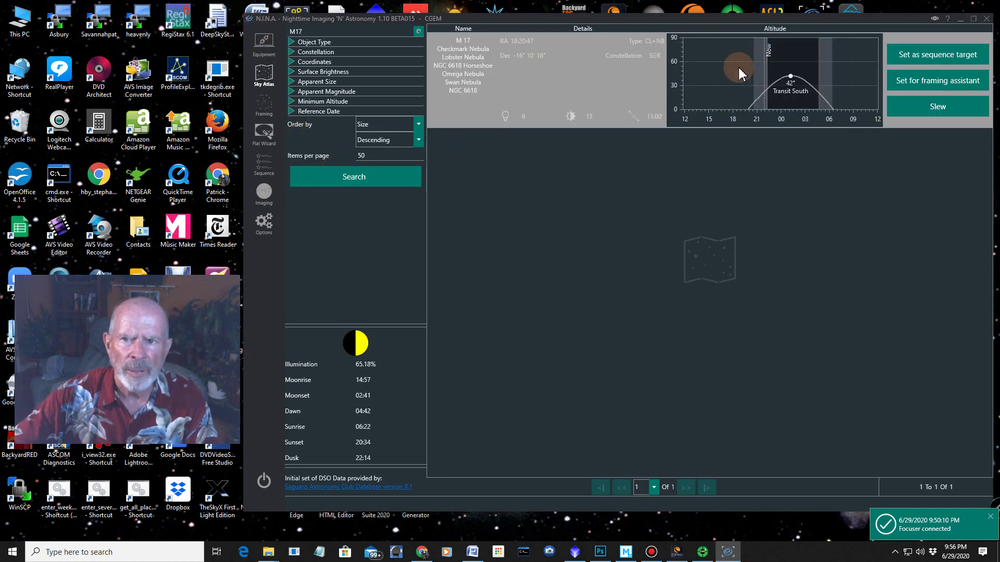
# Set M 17 as the framing assistant target, shift the camera frame up and left around the nebula and recenter the image.
pyautogui.click(932, 85)
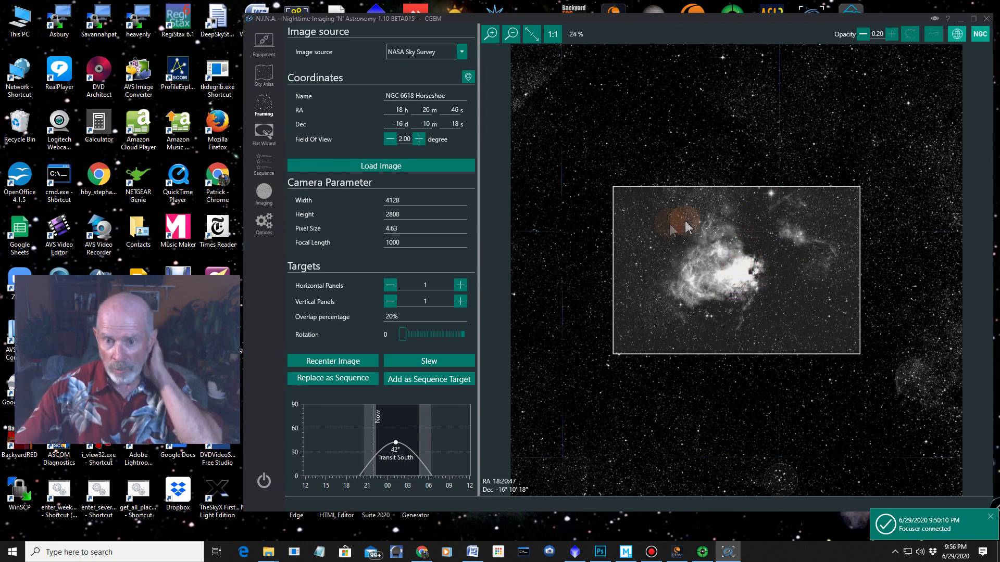
pyautogui.moveTo(779, 280); pyautogui.dragTo(763, 269)
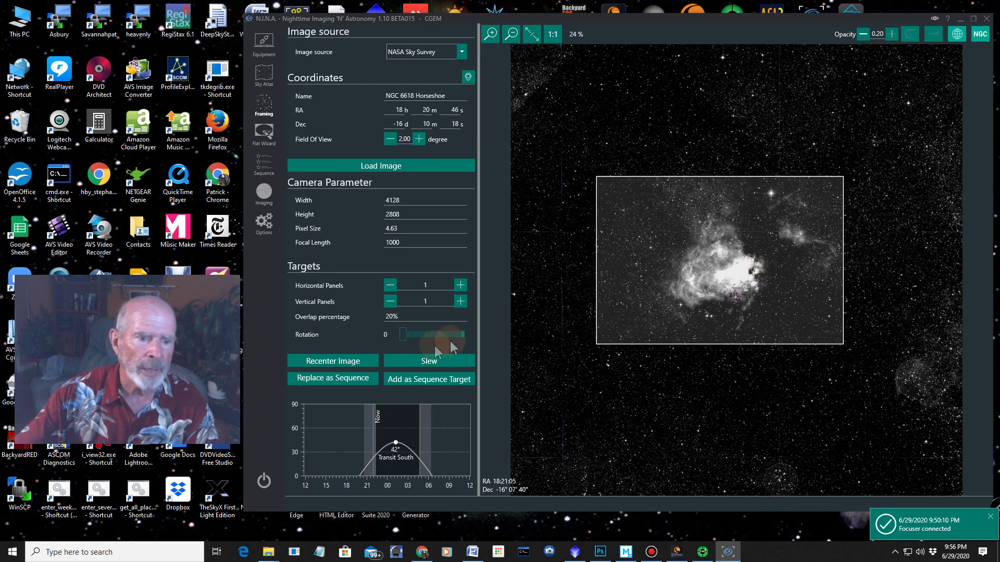
pyautogui.click(338, 366)
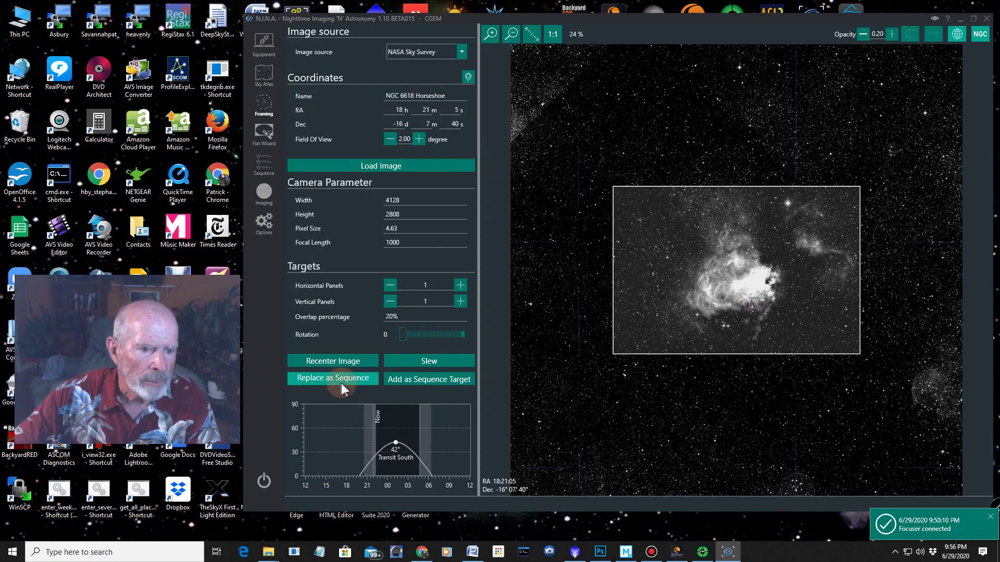
# Add the NGC 6618 Horseshoe framing as a sequence target and enable start guiding, slew to target and center target for it.
pyautogui.click(423, 379)
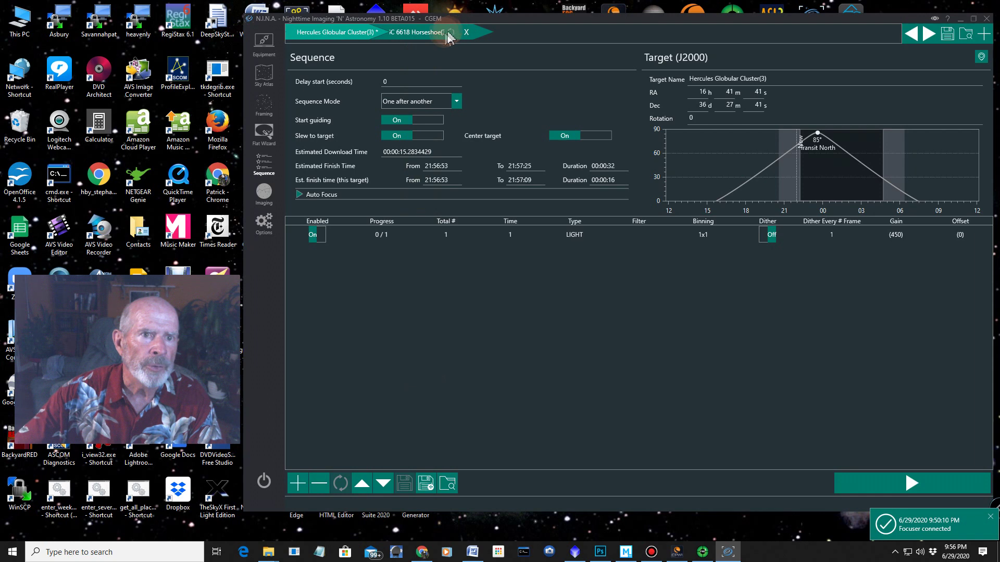
pyautogui.click(426, 34)
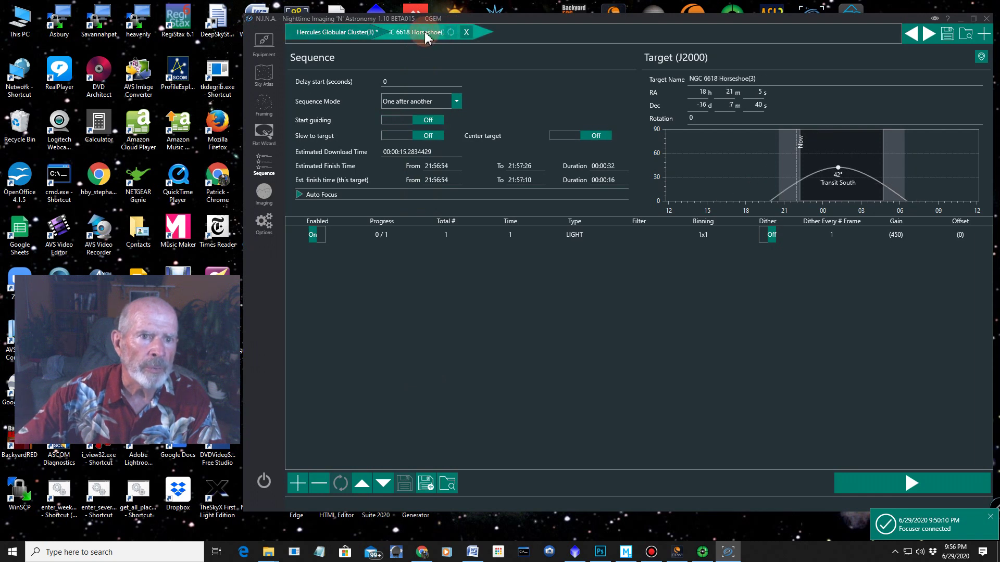
pyautogui.click(394, 123)
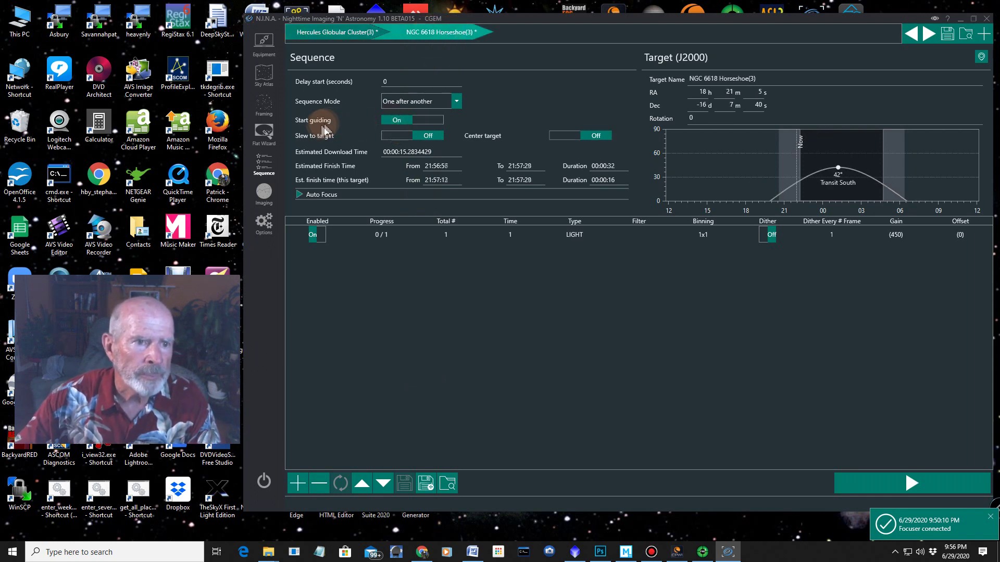
pyautogui.click(395, 137)
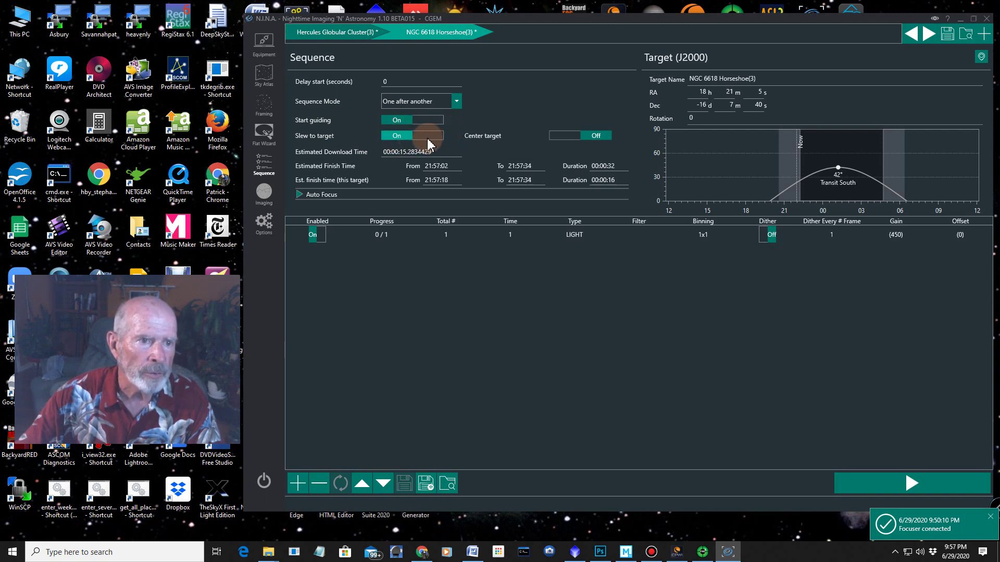
pyautogui.click(565, 138)
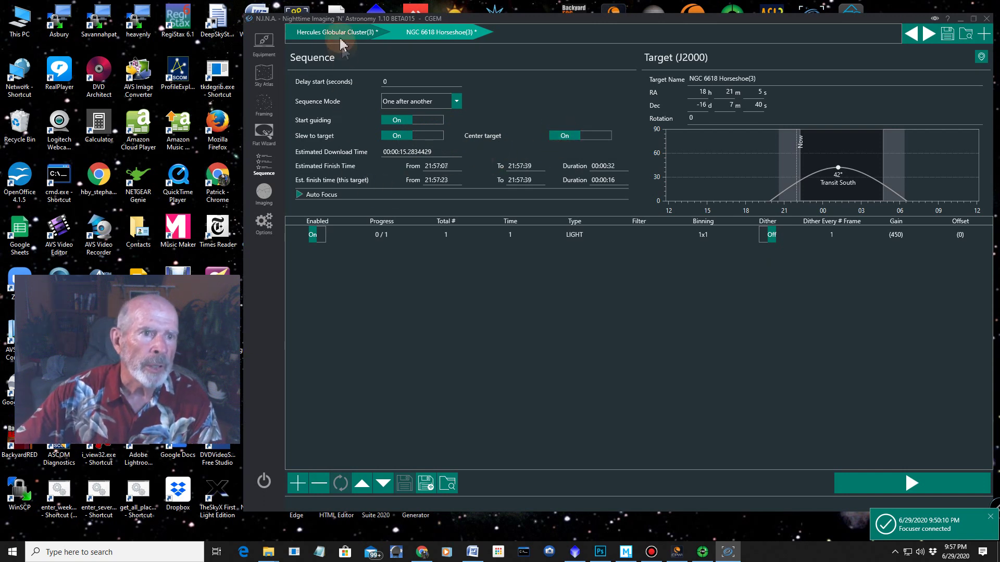
# Enable autofocus on start for the Hercules Globular Cluster target, leaving autofocus on filter change off.
pyautogui.click(304, 32)
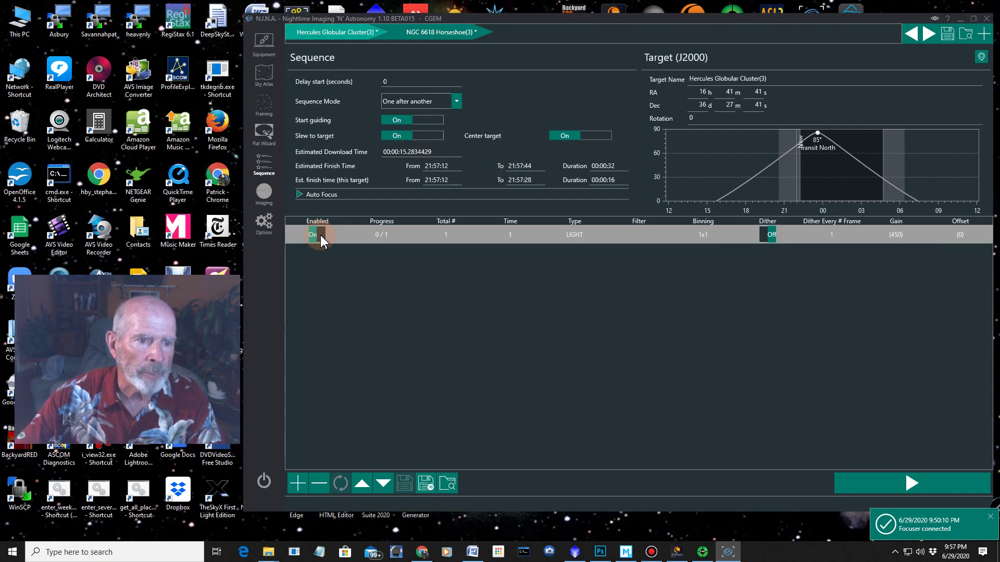
pyautogui.click(300, 195)
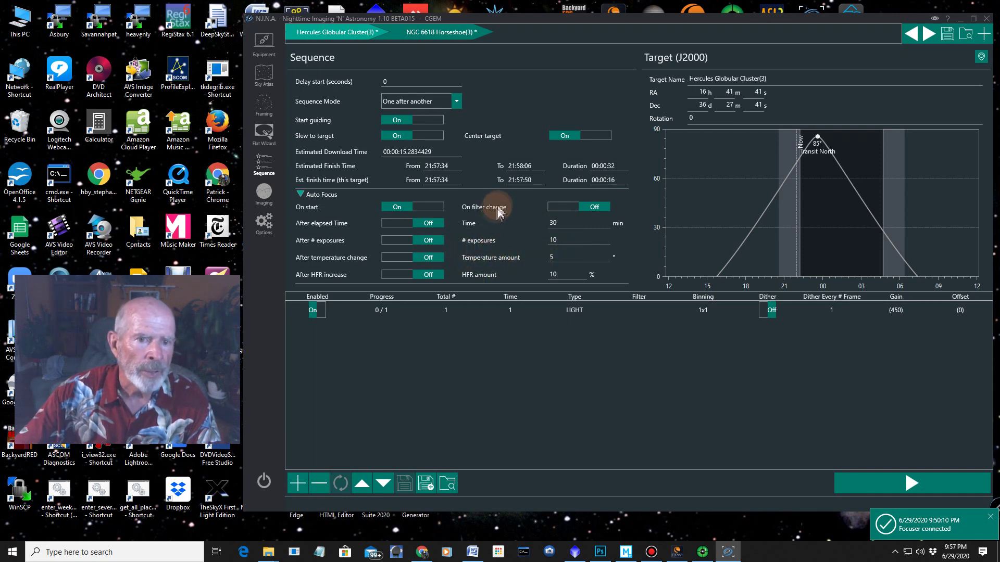
pyautogui.click(567, 208)
pyautogui.click(590, 208)
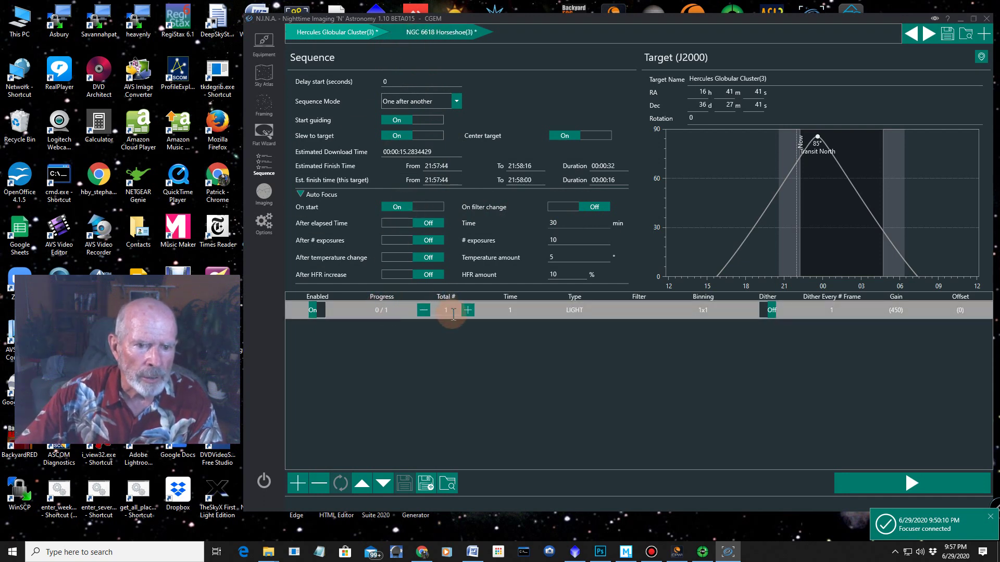
# Set the Hercules Globular Cluster exposure row to a total of 6 exposures of 400 seconds each.
pyautogui.click(450, 312)
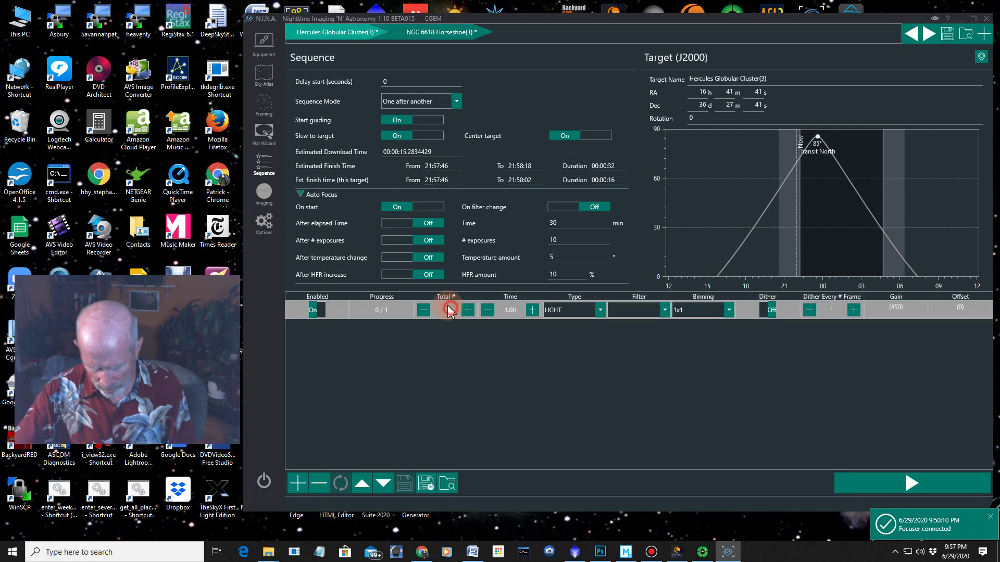
pyautogui.doubleClick(450, 308)
pyautogui.write('6')
pyautogui.click(512, 310)
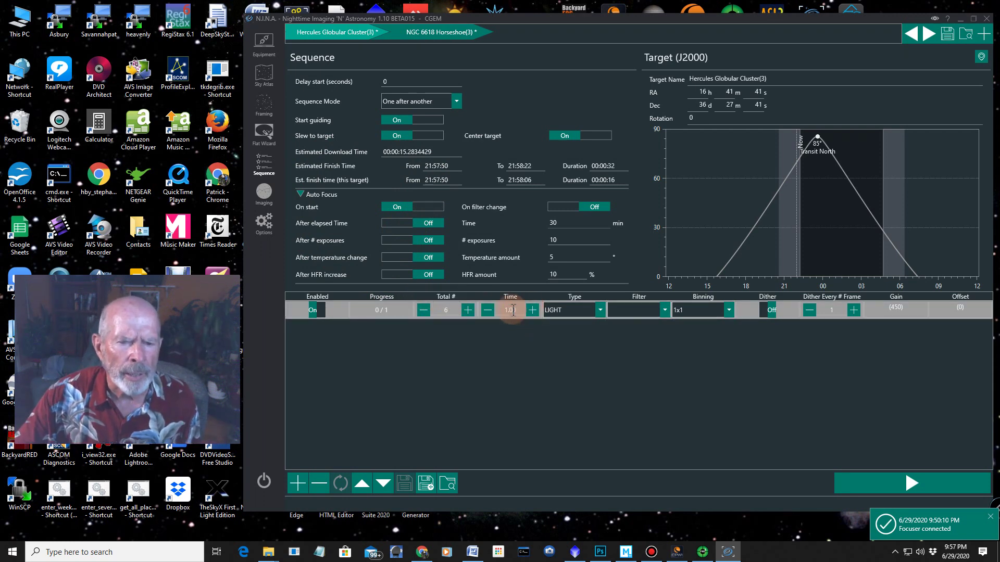
pyautogui.doubleClick(512, 309)
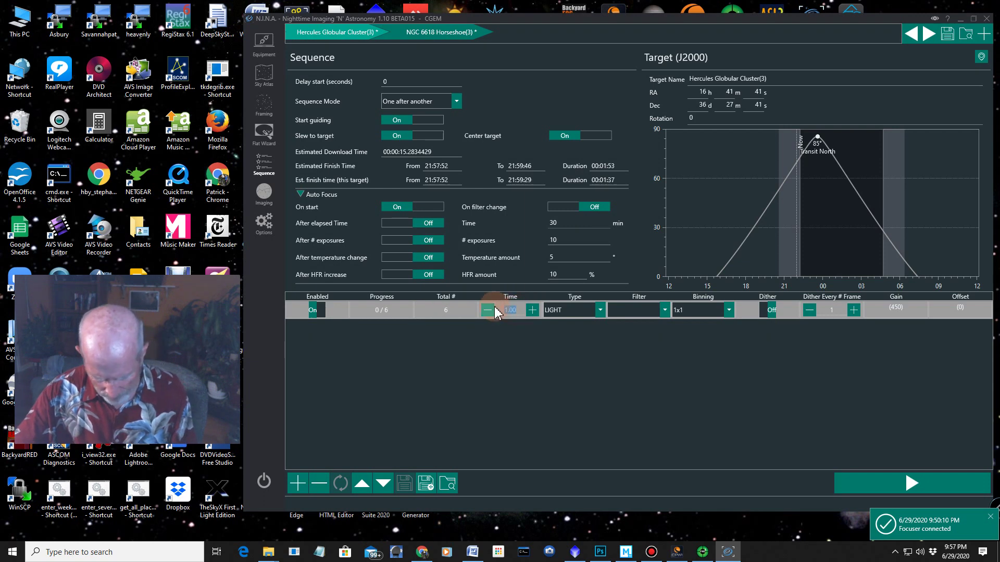
pyautogui.write('40')
pyautogui.click(513, 311)
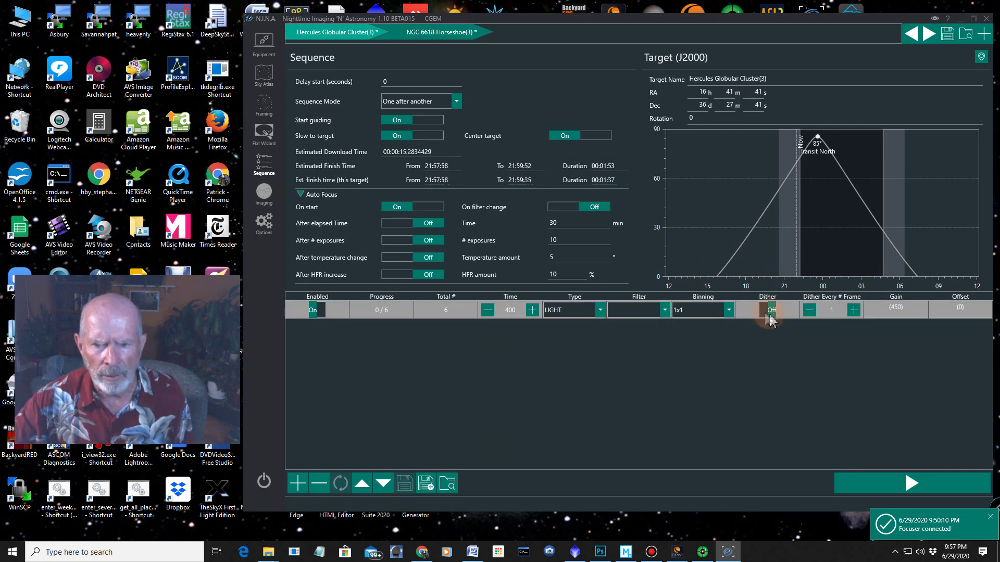
# Keep the LIGHT type and 1x1 binning for the Hercules exposures and enable dithering every 2 frames.
pyautogui.click(599, 312)
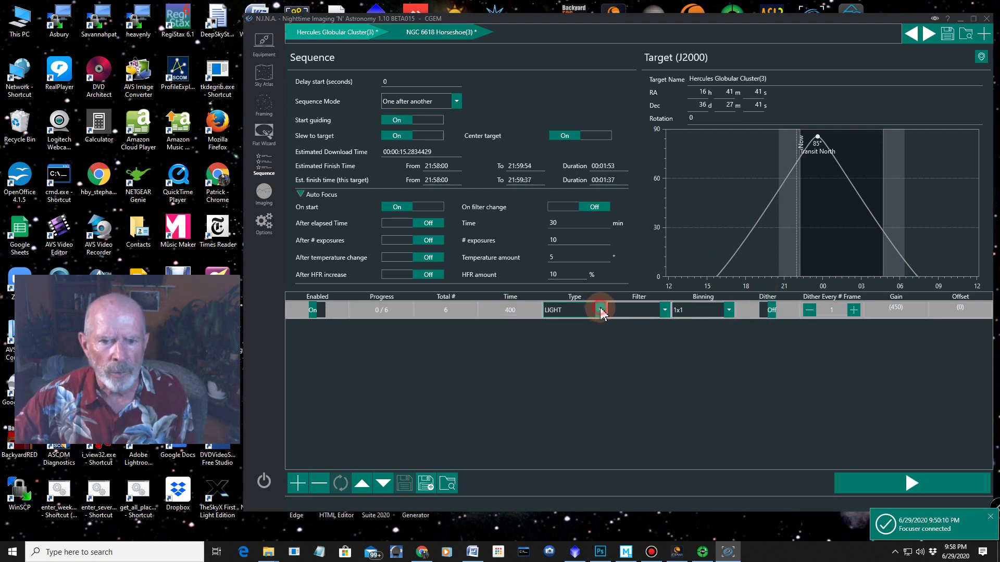
pyautogui.click(601, 312)
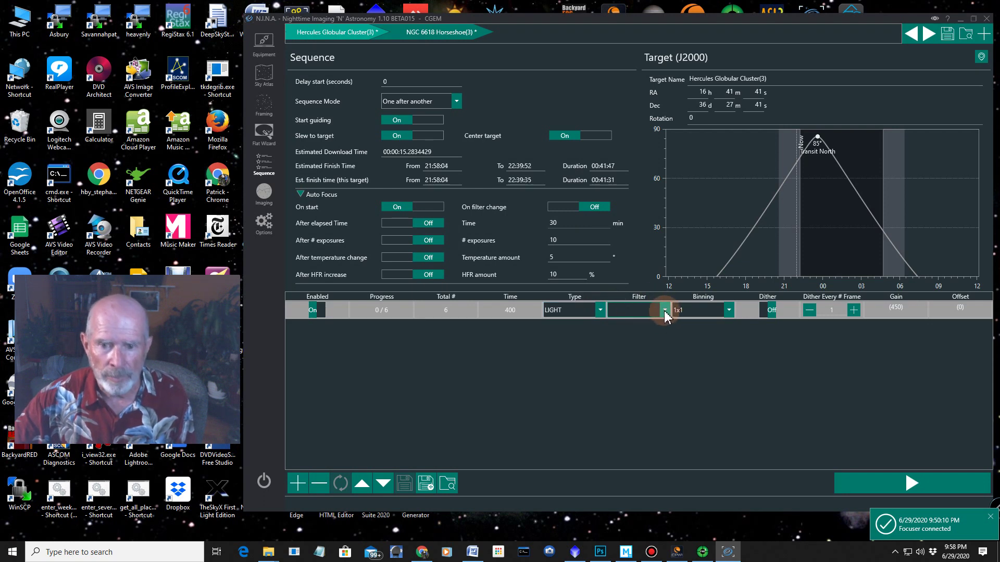
pyautogui.click(728, 310)
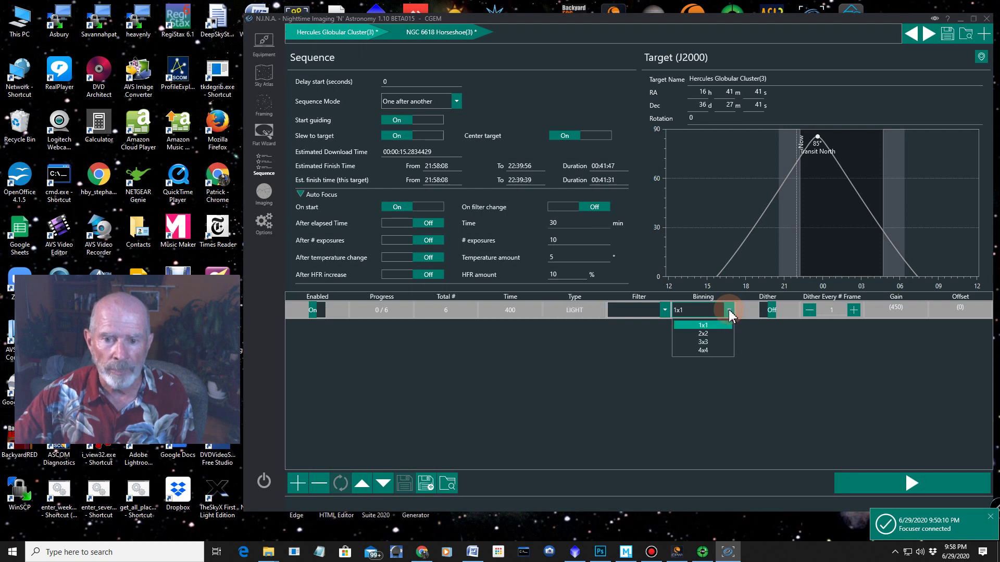
pyautogui.click(730, 313)
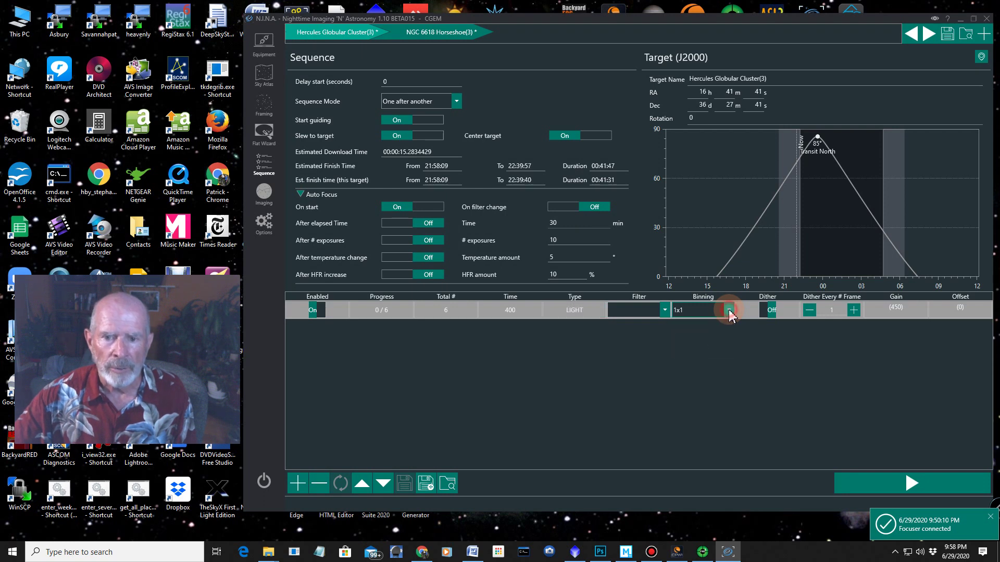
pyautogui.click(772, 313)
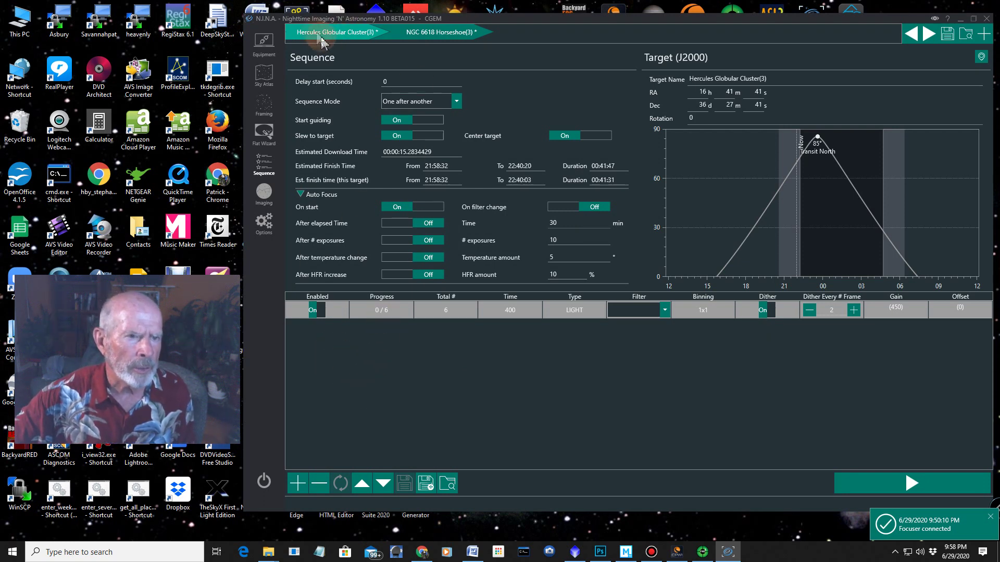
# Rename the NGC 6618 Horseshoe sequence target as Omega Nebual.
pyautogui.click(419, 34)
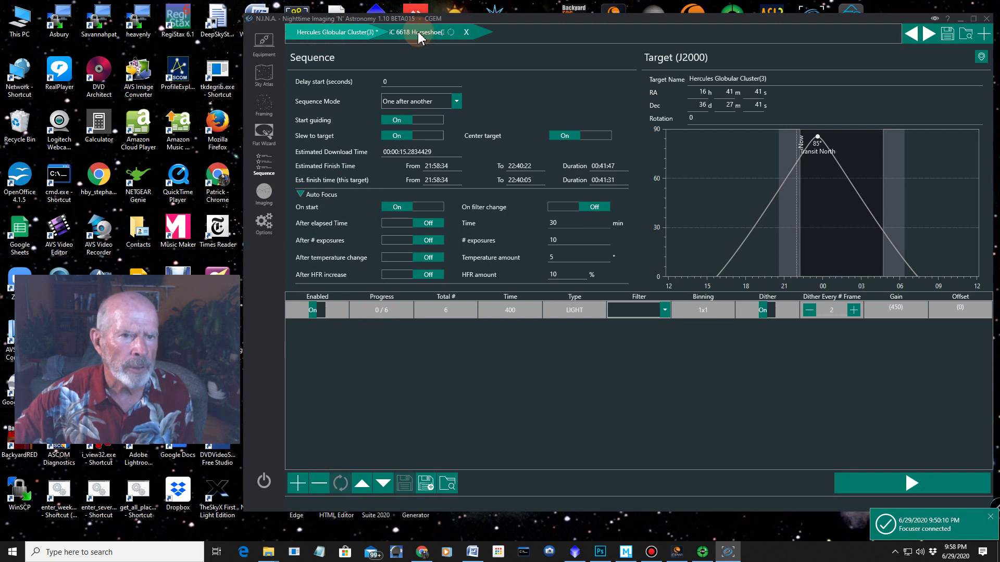
pyautogui.moveTo(760, 79); pyautogui.dragTo(684, 79)
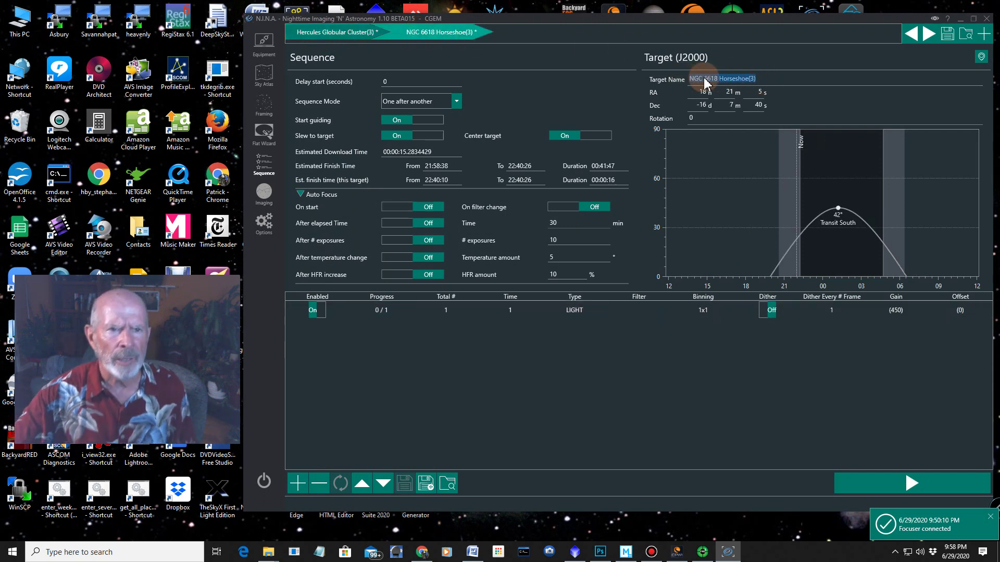
pyautogui.write('Ome')
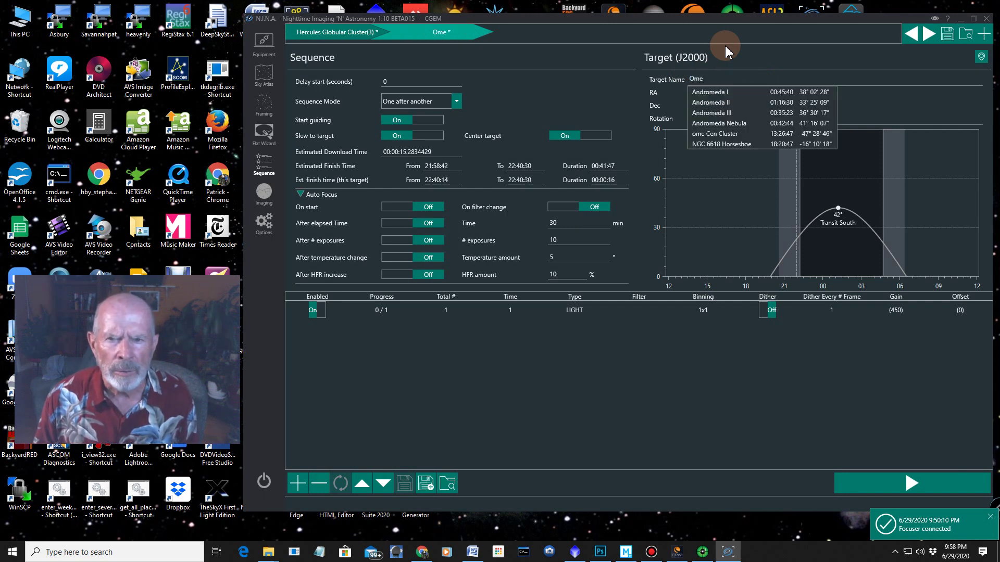
pyautogui.write('ga Nebual')
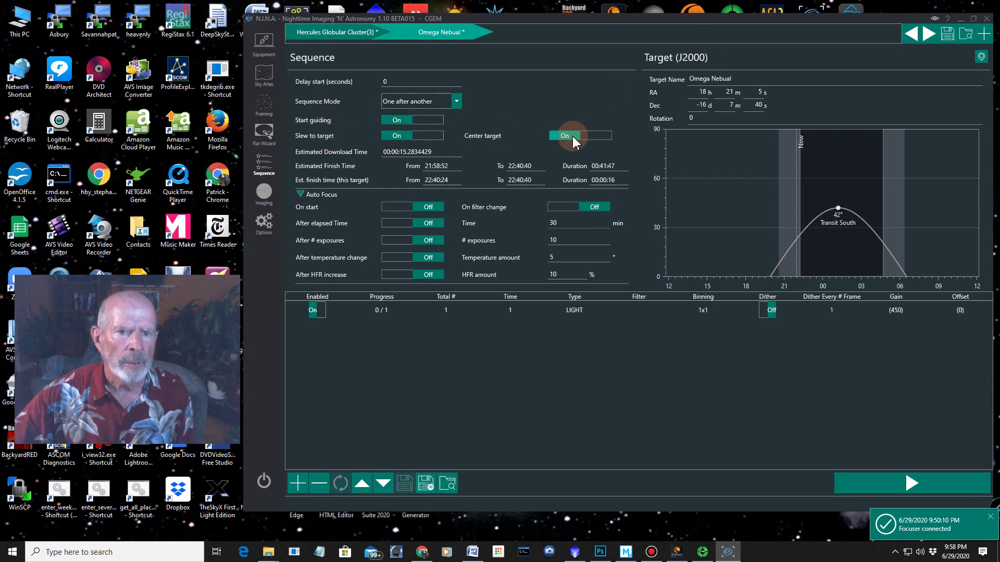
# Set the Omega Nebual target to autofocus on start and take 12 exposures of 300 seconds, dithered every 2 frames.
pyautogui.click(396, 207)
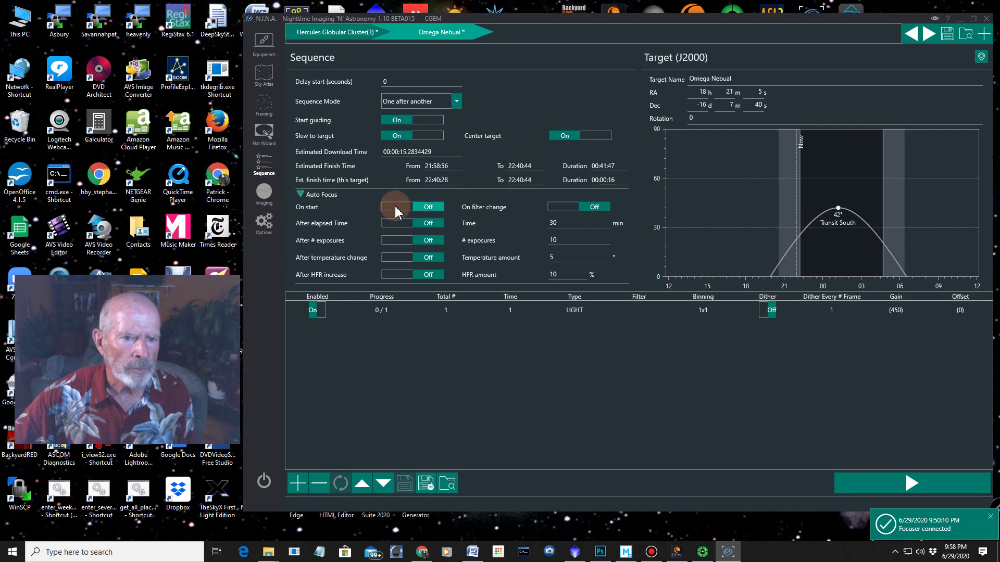
pyautogui.click(446, 310)
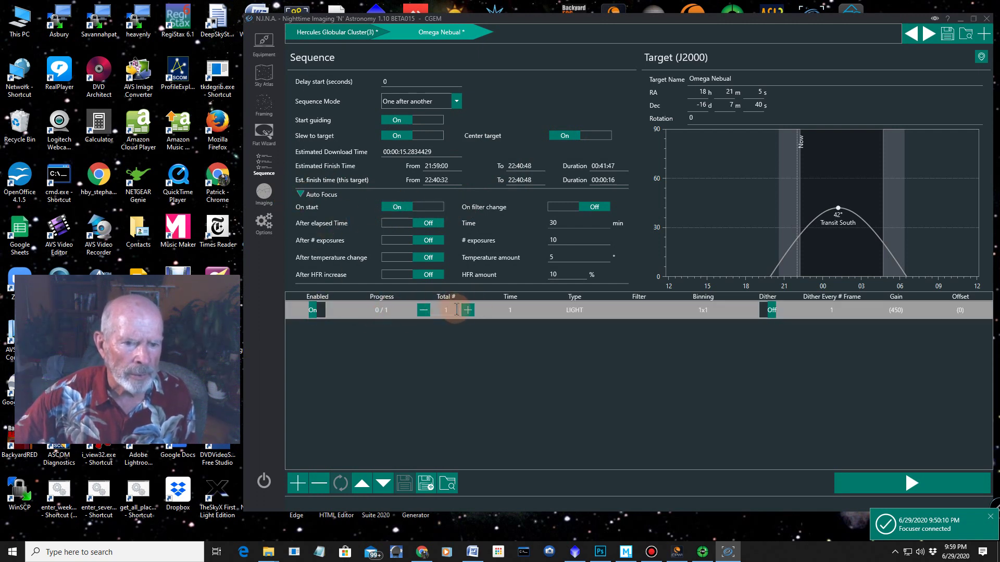
pyautogui.click(445, 309)
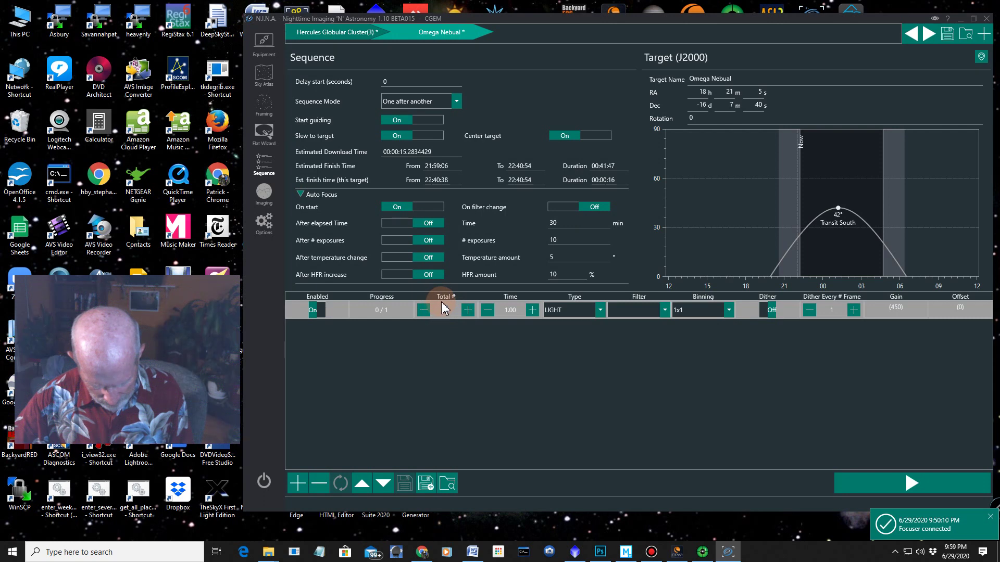
pyautogui.write('12')
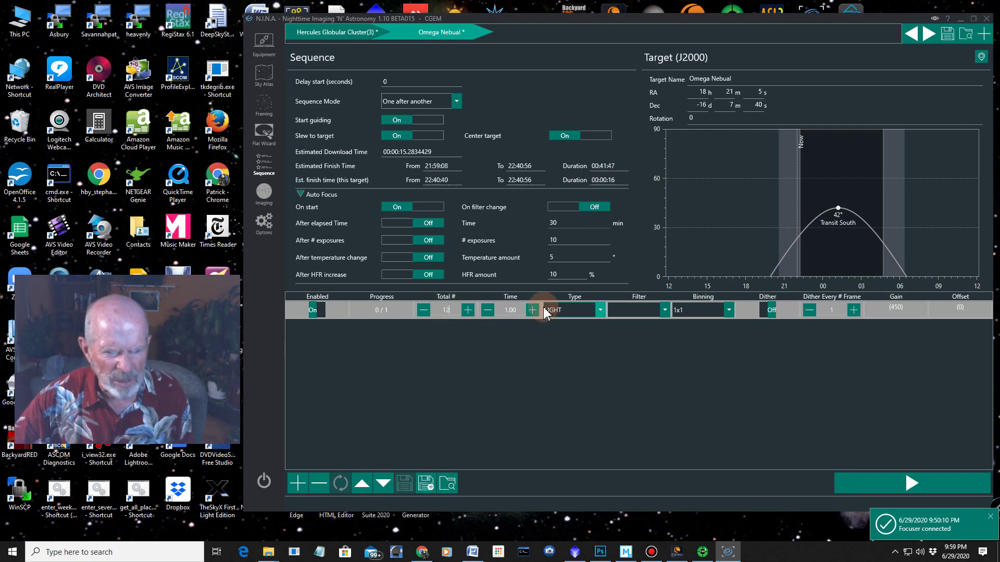
pyautogui.click(513, 310)
pyautogui.write('300')
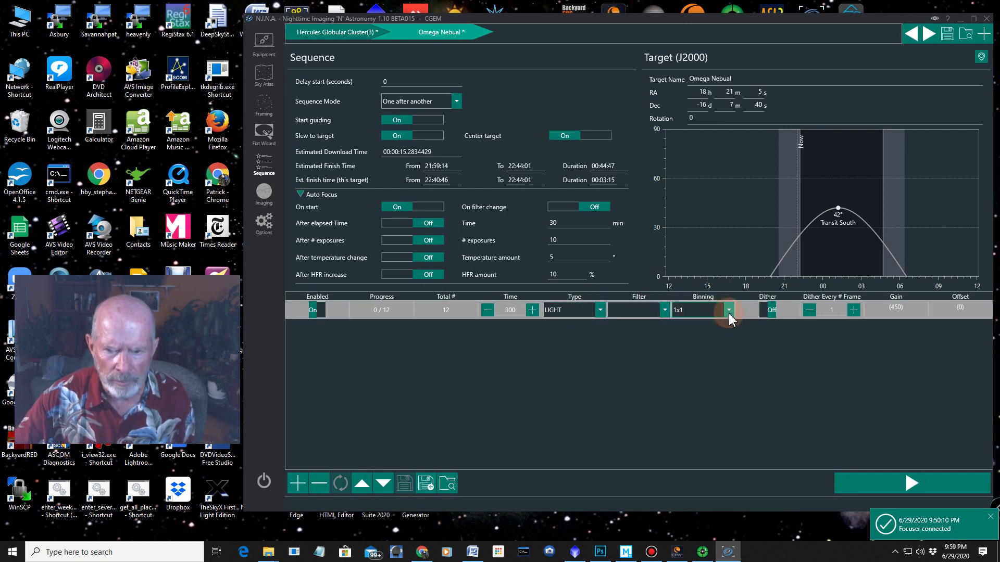
pyautogui.click(769, 310)
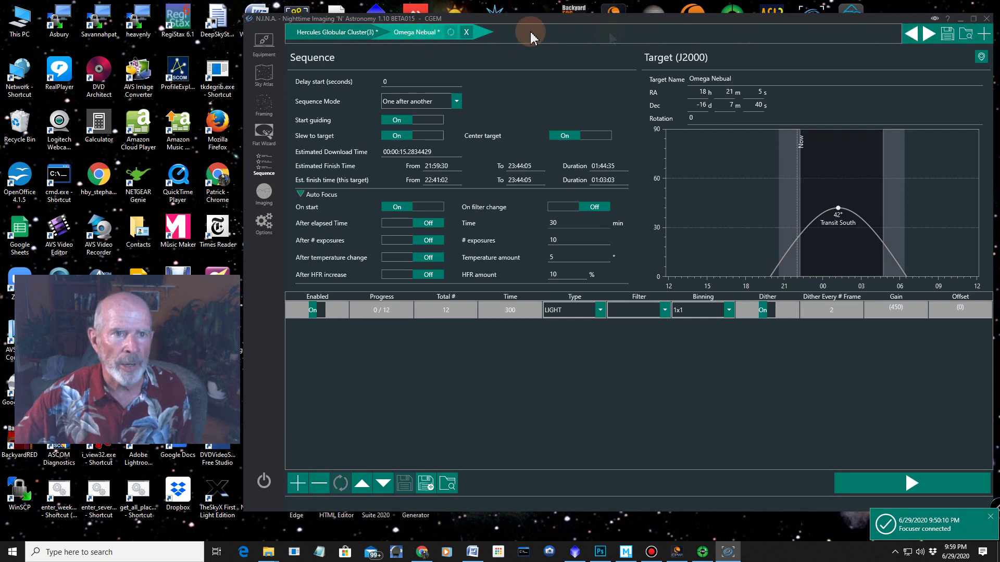
# Move the Omega Nebual target ahead of the Hercules Globular Cluster and restore the original target order.
pyautogui.click(906, 36)
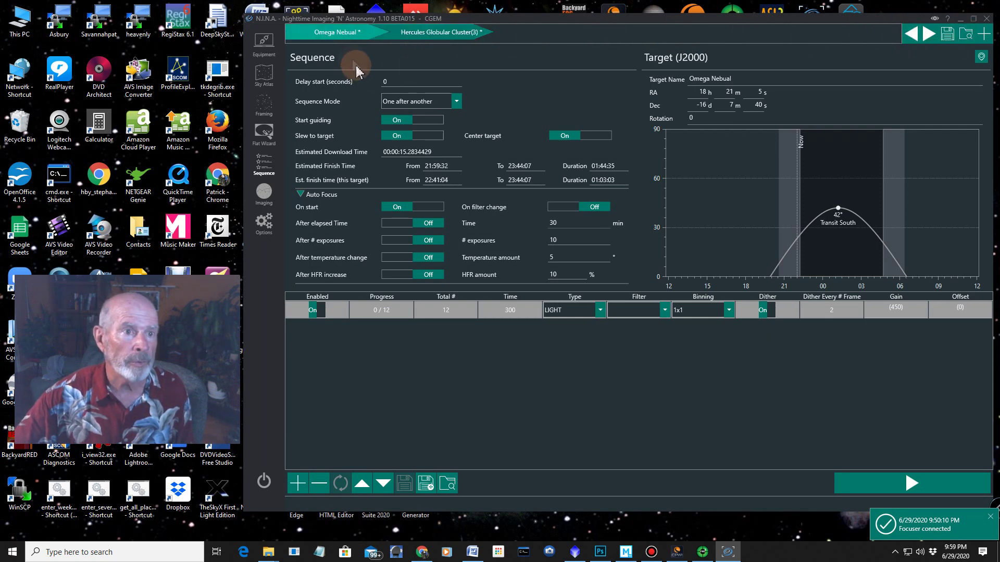
pyautogui.click(428, 37)
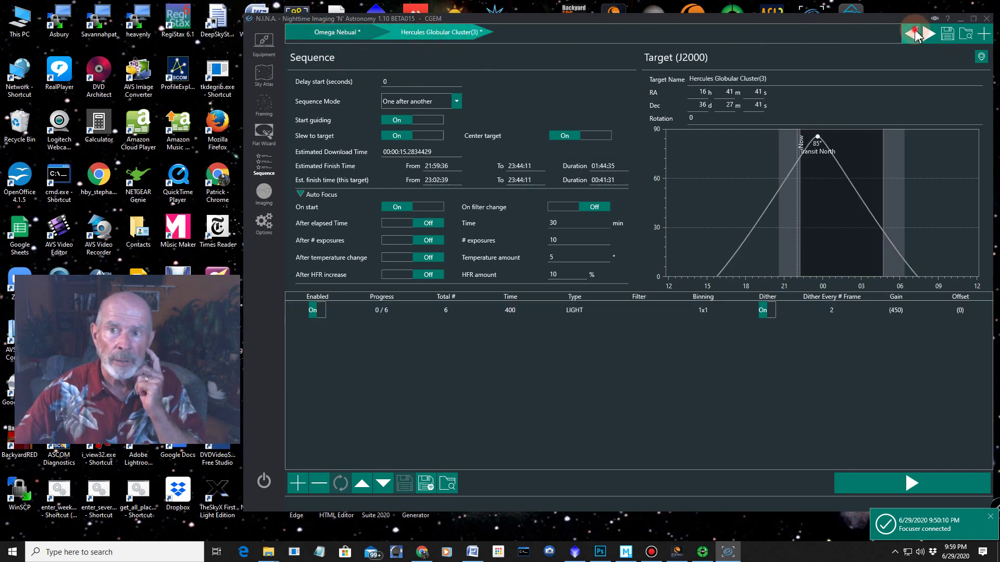
pyautogui.click(907, 36)
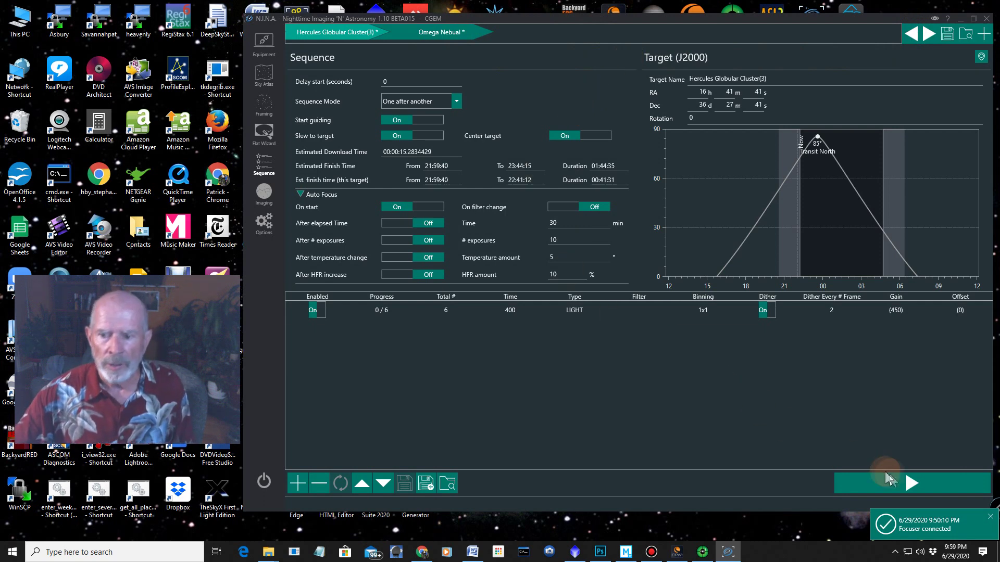
# Start running the imaging sequence with the Hercules Globular Cluster as the first target.
pyautogui.click(908, 484)
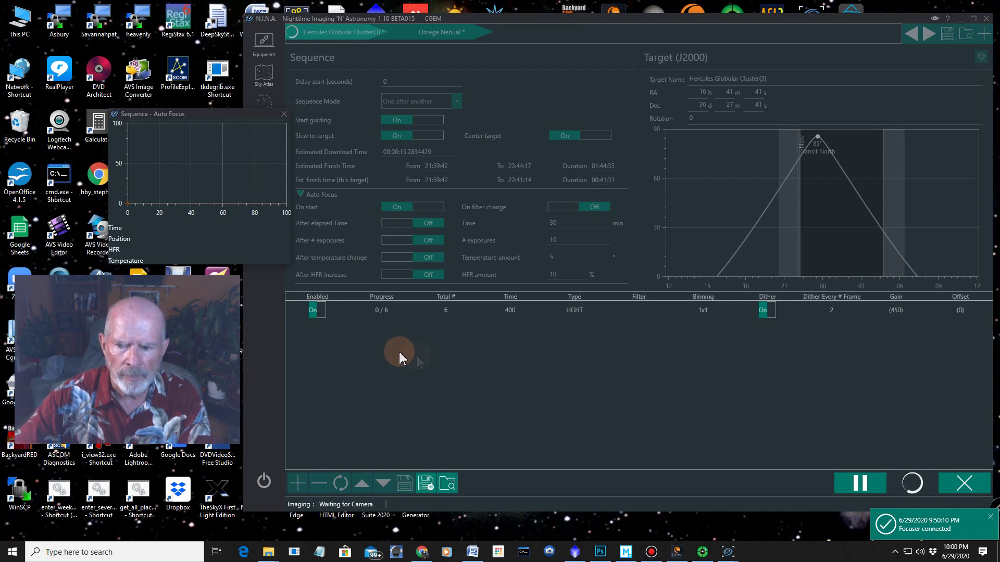
# Dismiss the focuser notification and extend the application window down to the taskbar.
pyautogui.click(993, 517)
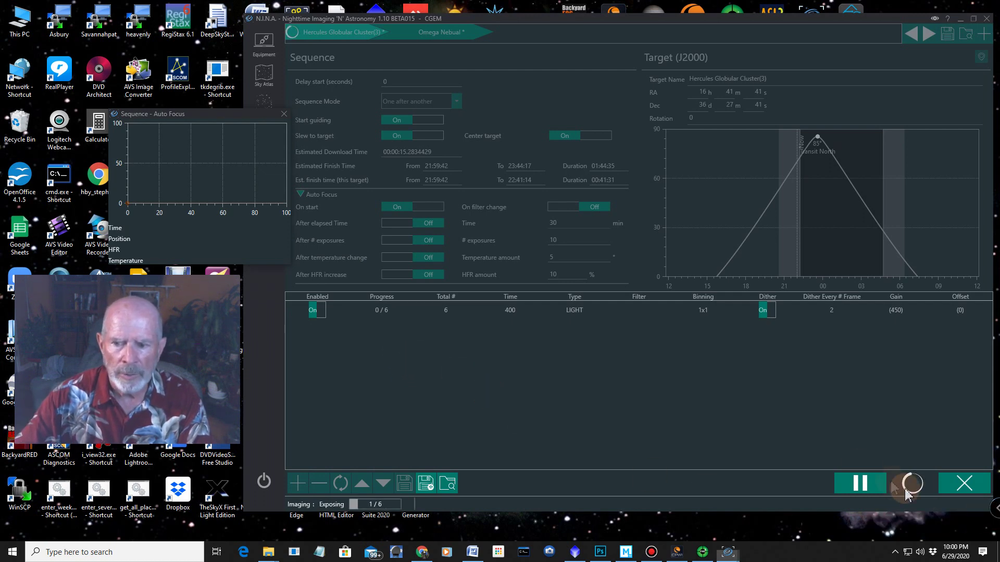
pyautogui.moveTo(801, 510); pyautogui.dragTo(798, 541)
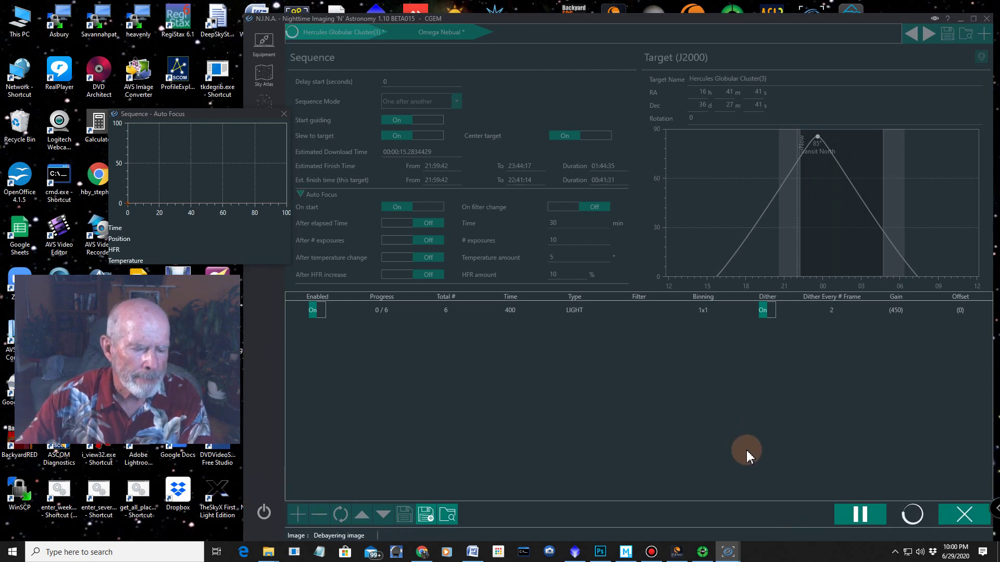